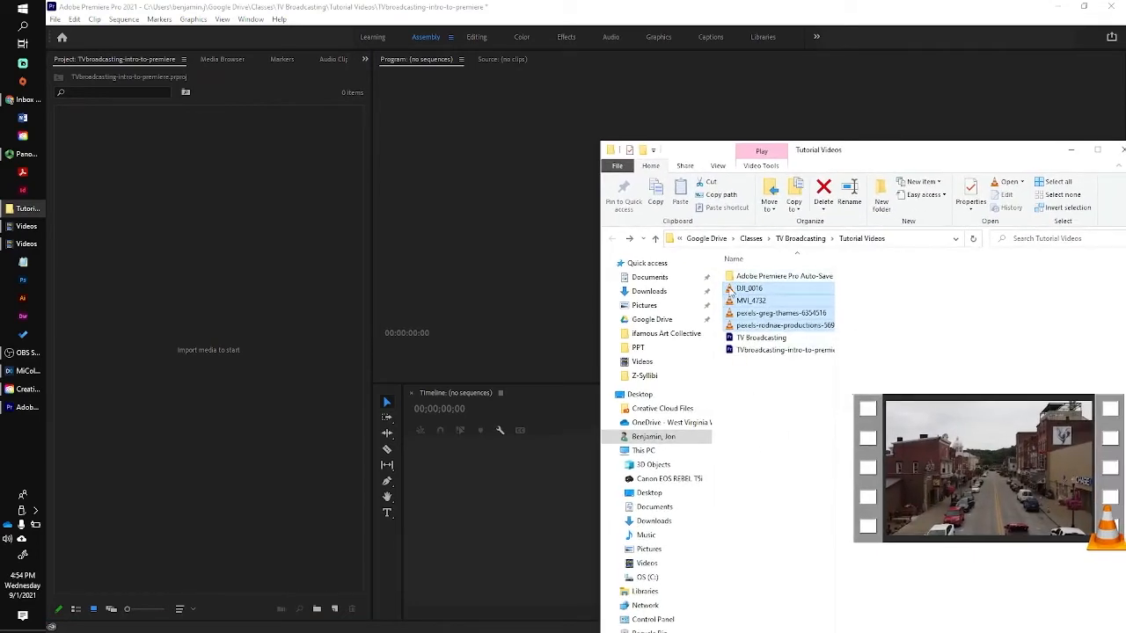
Import the four video clips into the Project panel and switch to the Editing workspace.
{"action": "key", "text": "shift+Down"}
{"action": "key", "text": "shift+Down"}
{"action": "key", "text": "shift+Down"}
{"action": "left_click_drag", "start_coordinate": [733, 296], "coordinate": [241, 284]}
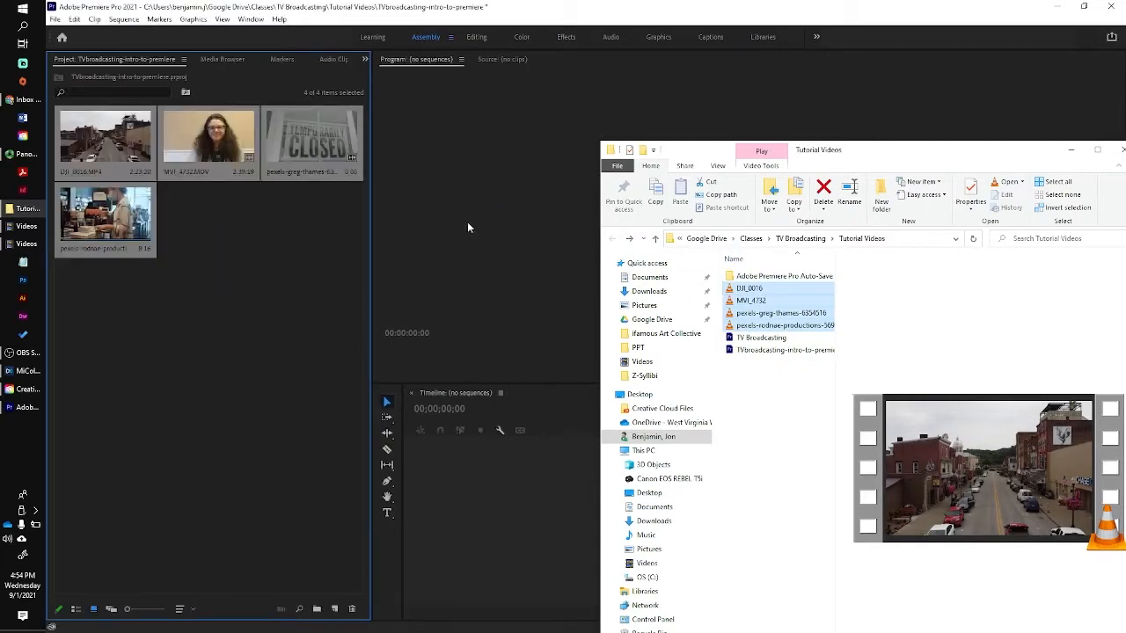
{"action": "left_click_drag", "start_coordinate": [945, 159], "coordinate": [1125, 159]}
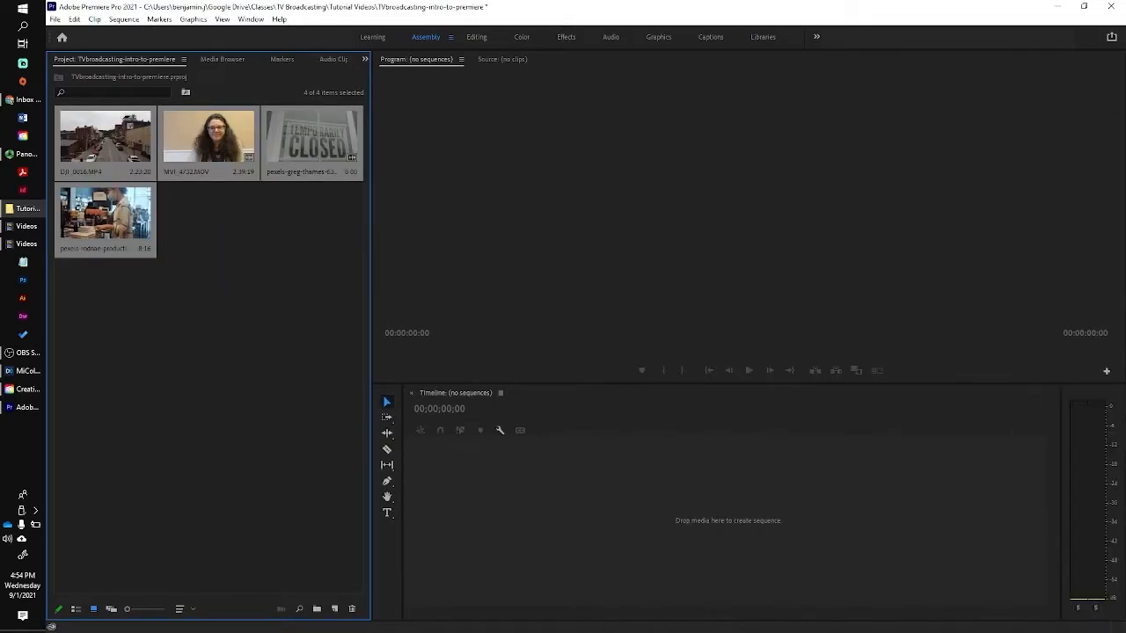
{"action": "left_click", "coordinate": [210, 284]}
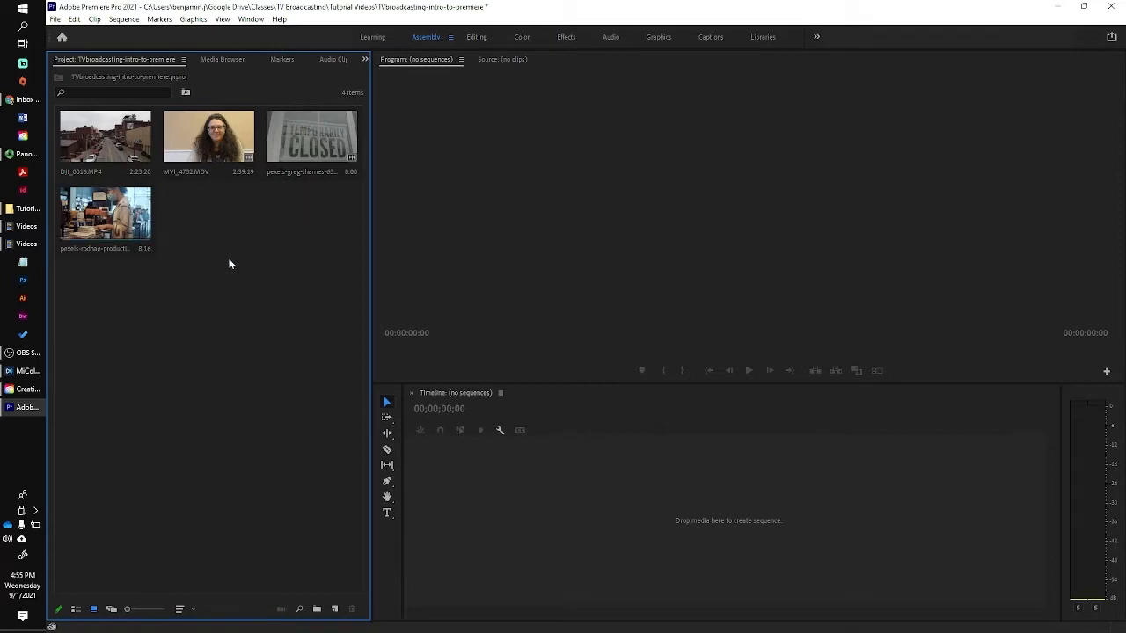
{"action": "left_click", "coordinate": [476, 37]}
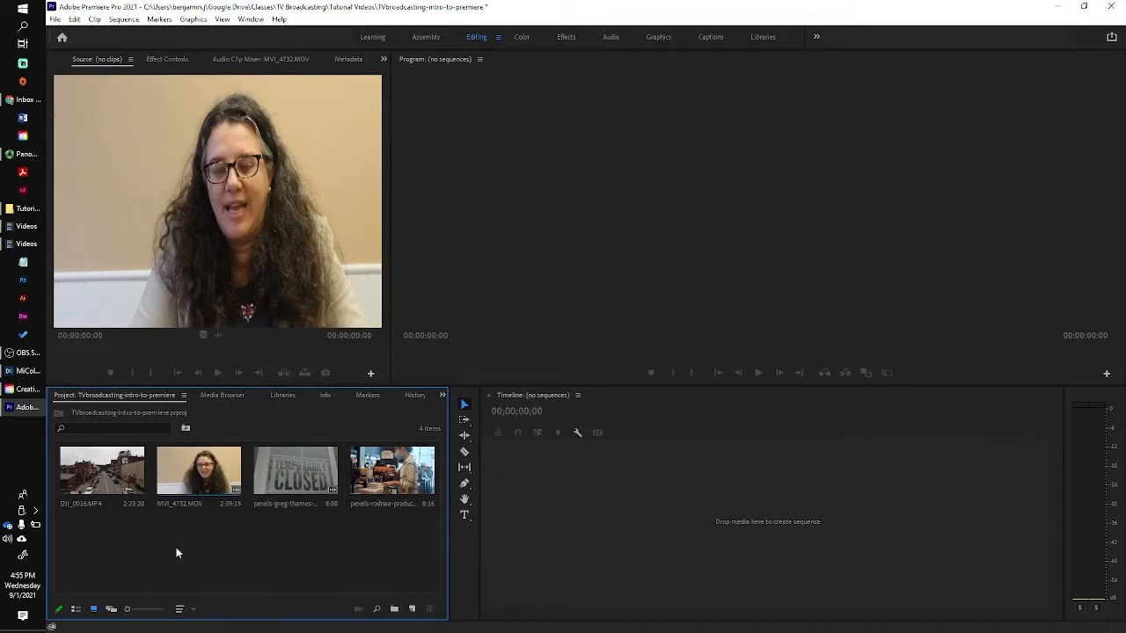
Load MVI_4732 in the Source monitor and review the interview with J/K/L playback.
{"action": "double_click", "coordinate": [194, 476]}
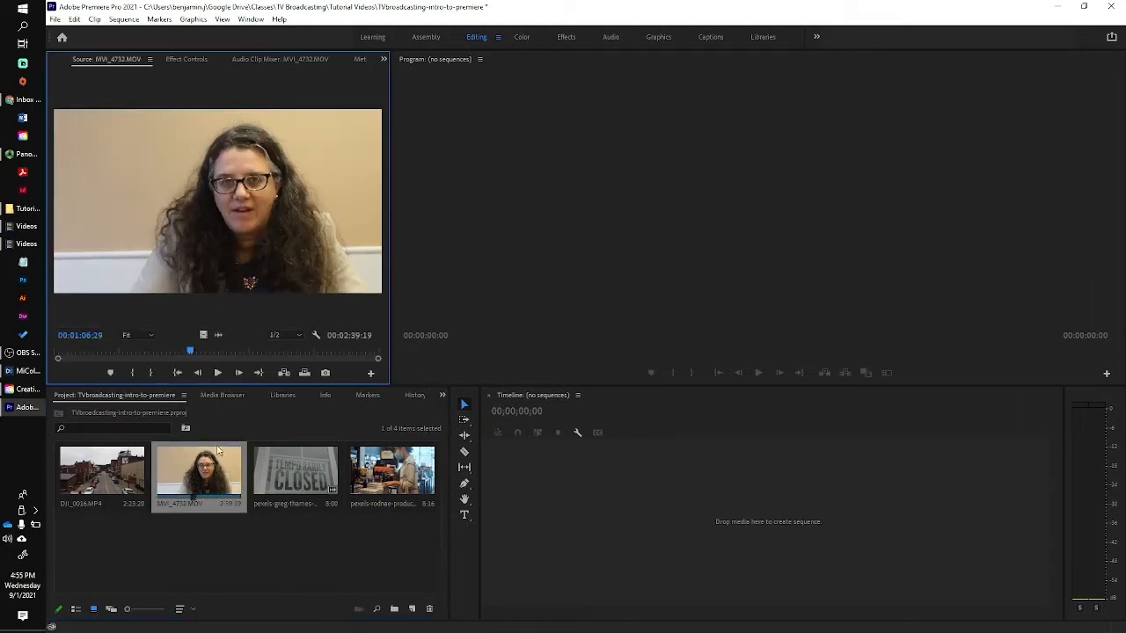
{"action": "left_click_drag", "start_coordinate": [191, 354], "coordinate": [96, 354]}
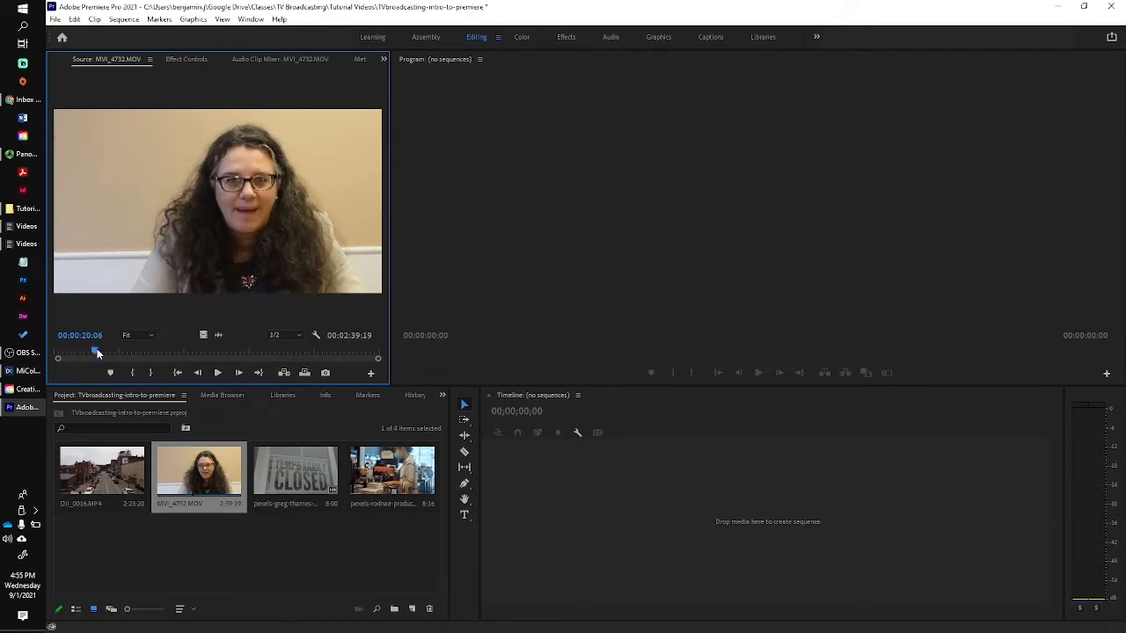
{"action": "key", "text": "space"}
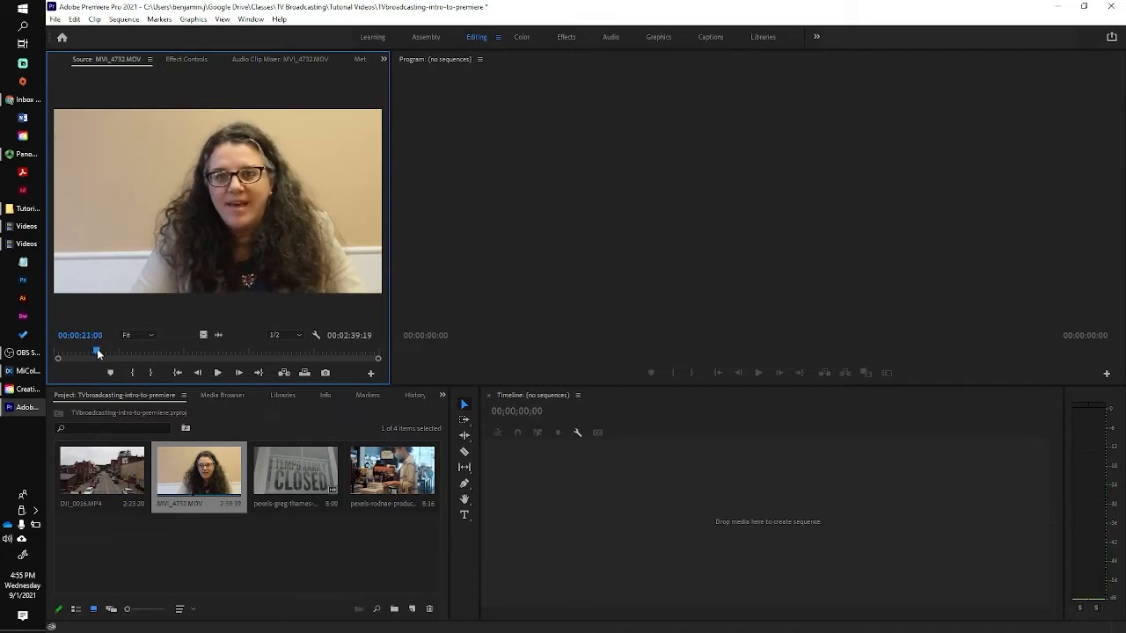
{"action": "key", "text": "j"}
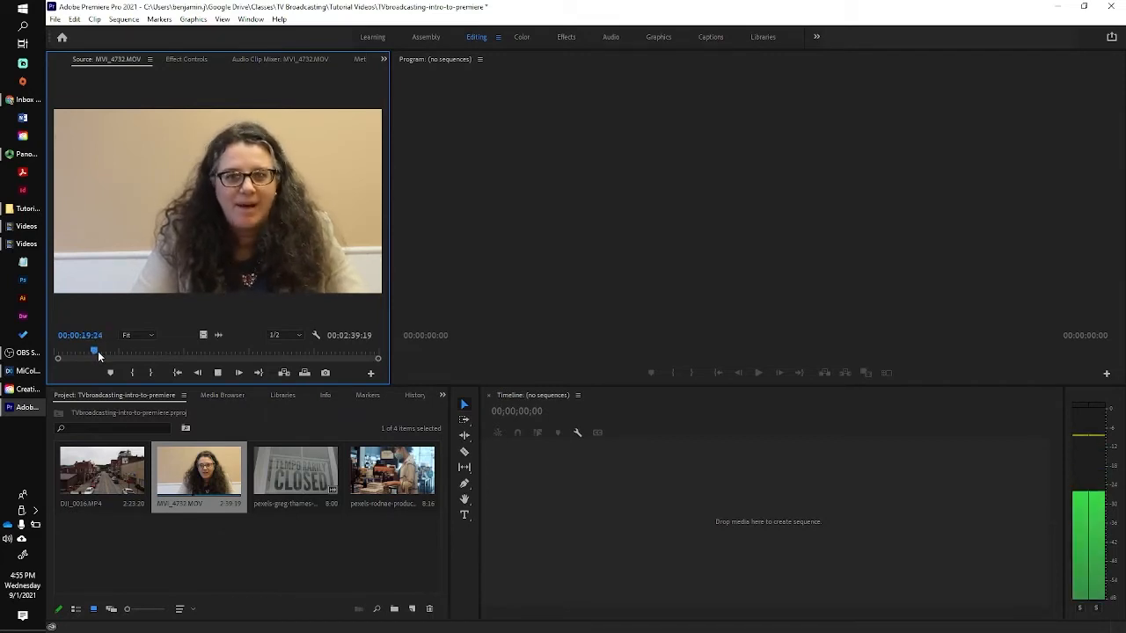
{"action": "key", "text": "k"}
{"action": "key", "text": "l"}
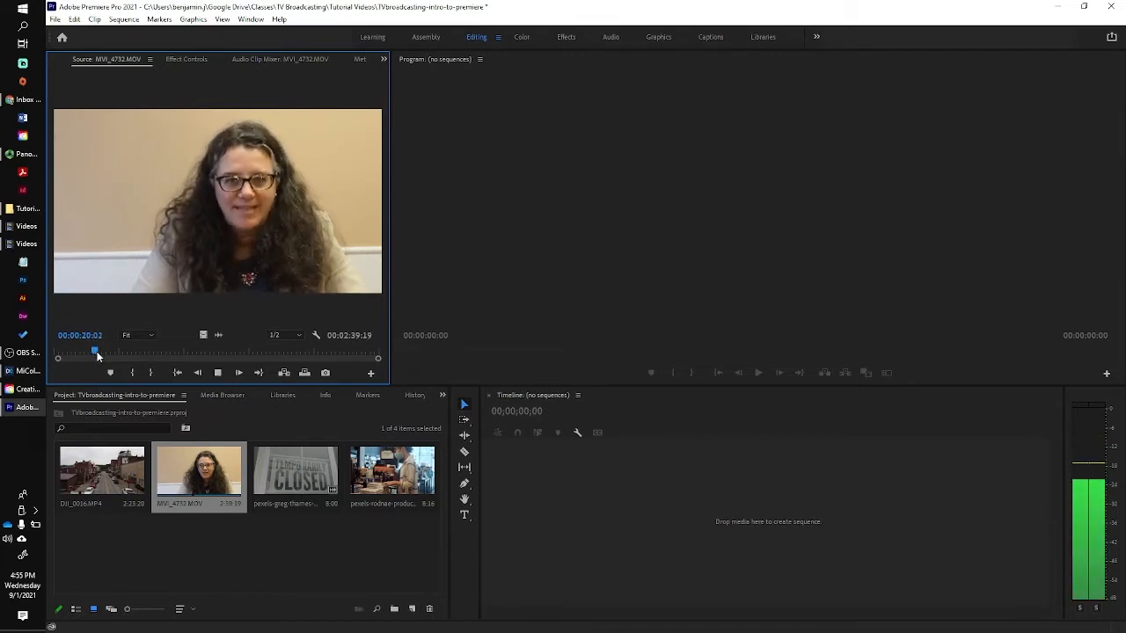
{"action": "key", "text": "k"}
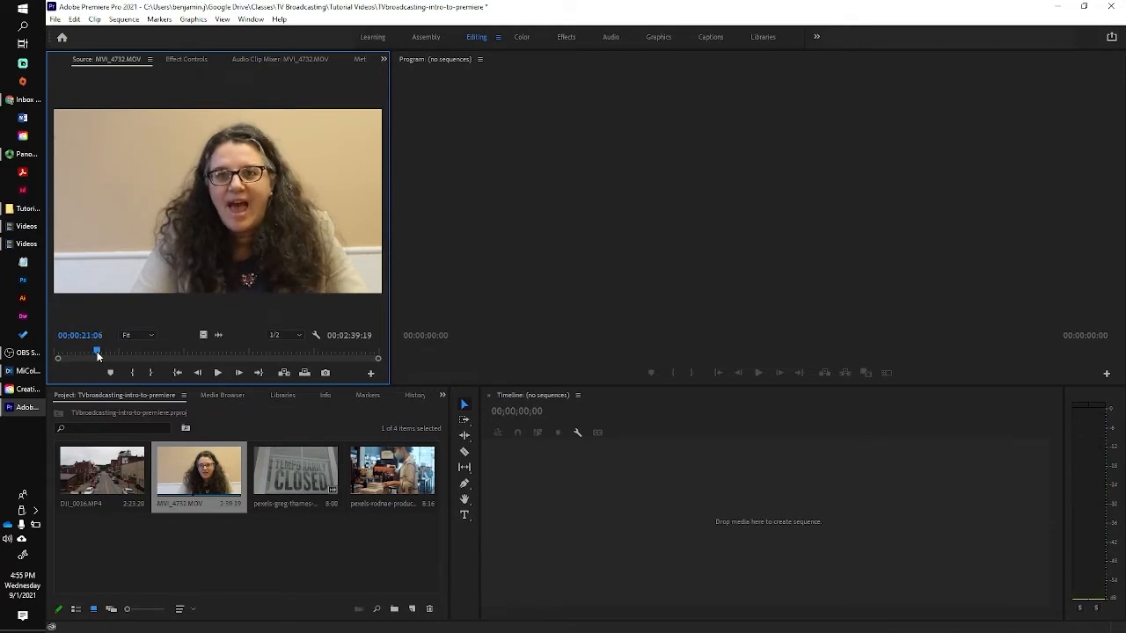
{"action": "key", "text": "j"}
{"action": "key", "text": "k"}
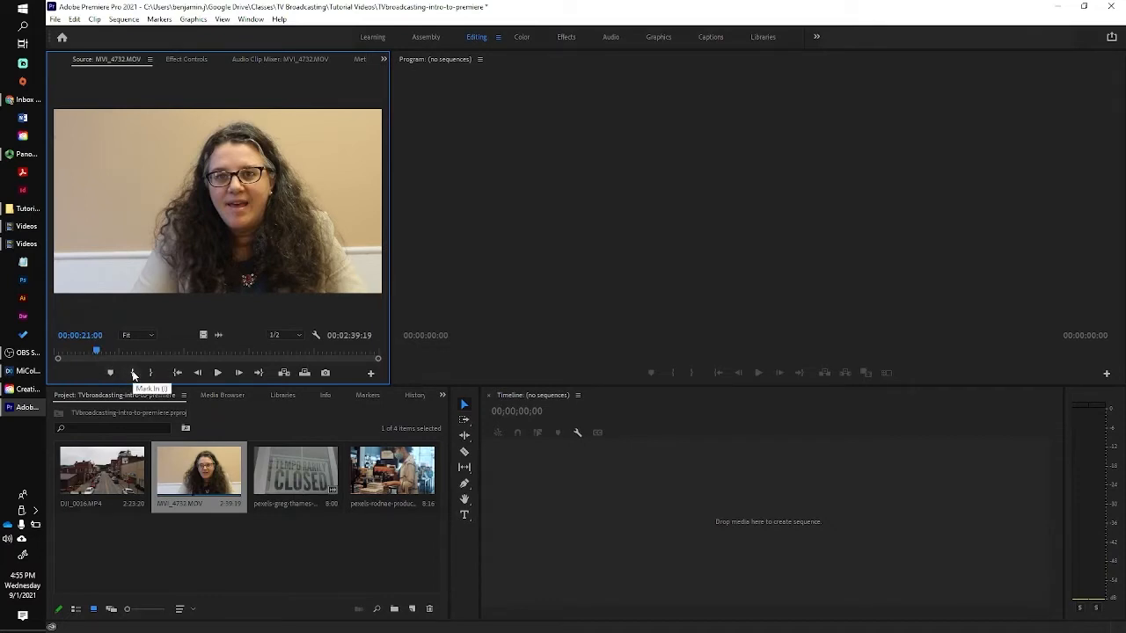
Mark the interview's In point at 00:00:28:09 and Out point at 00:01:28:28.
{"action": "left_click", "coordinate": [134, 375]}
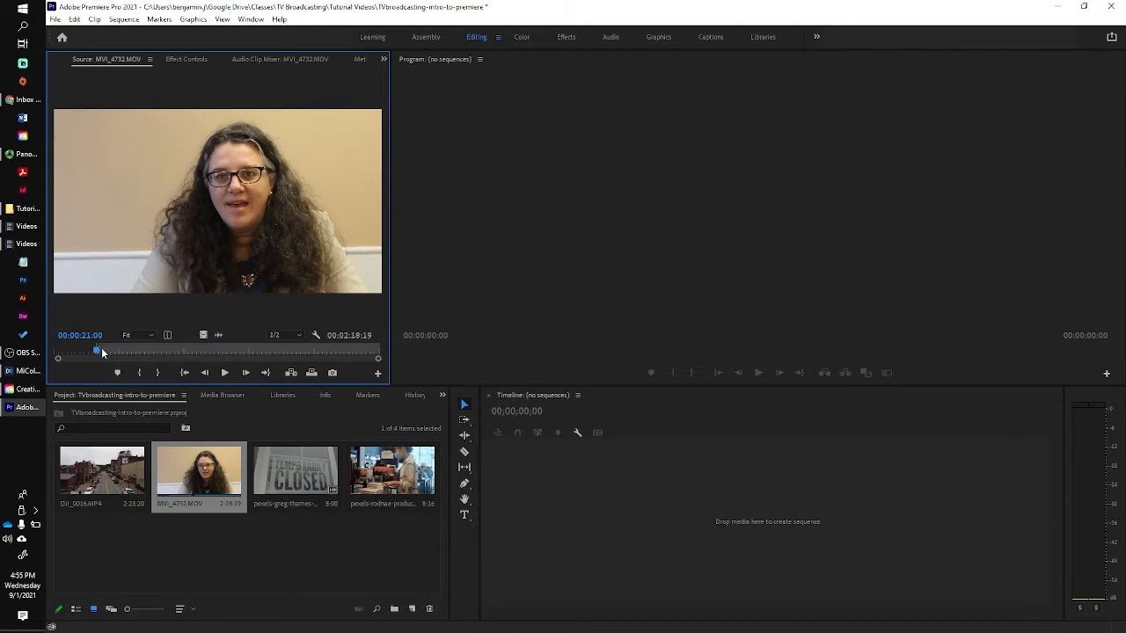
{"action": "left_click_drag", "start_coordinate": [98, 352], "coordinate": [246, 352]}
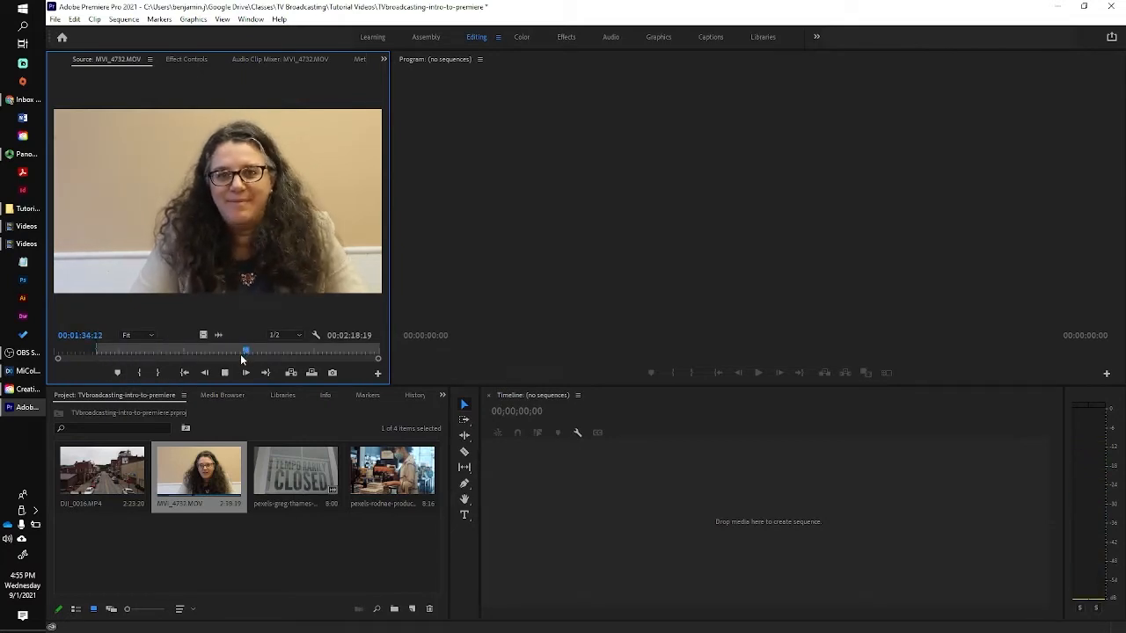
{"action": "left_click", "coordinate": [232, 350]}
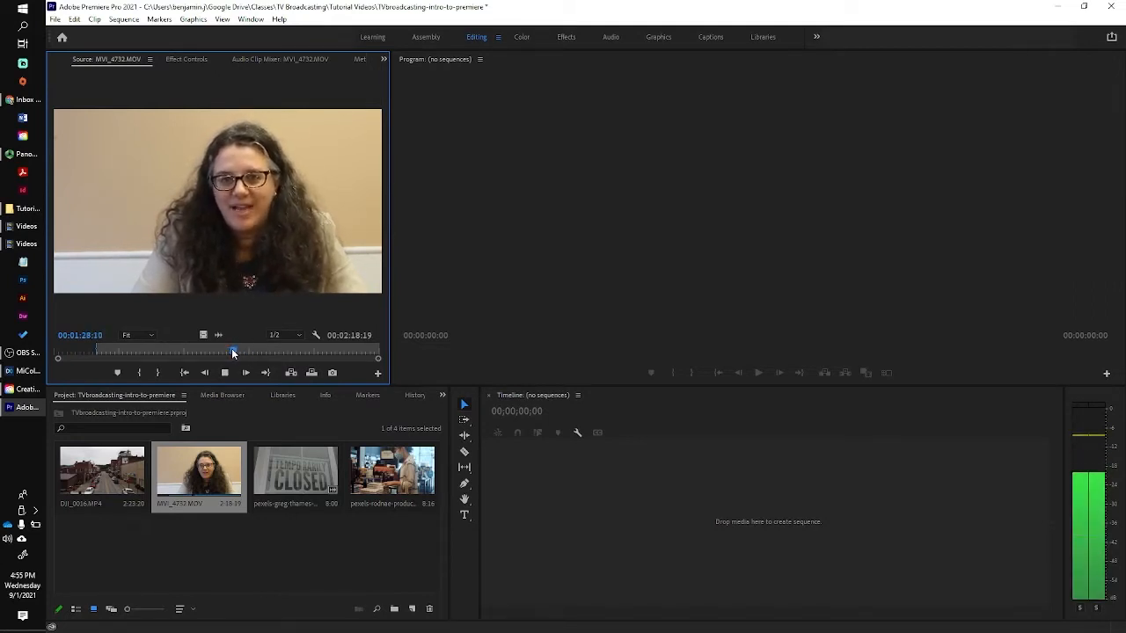
{"action": "key", "text": "space"}
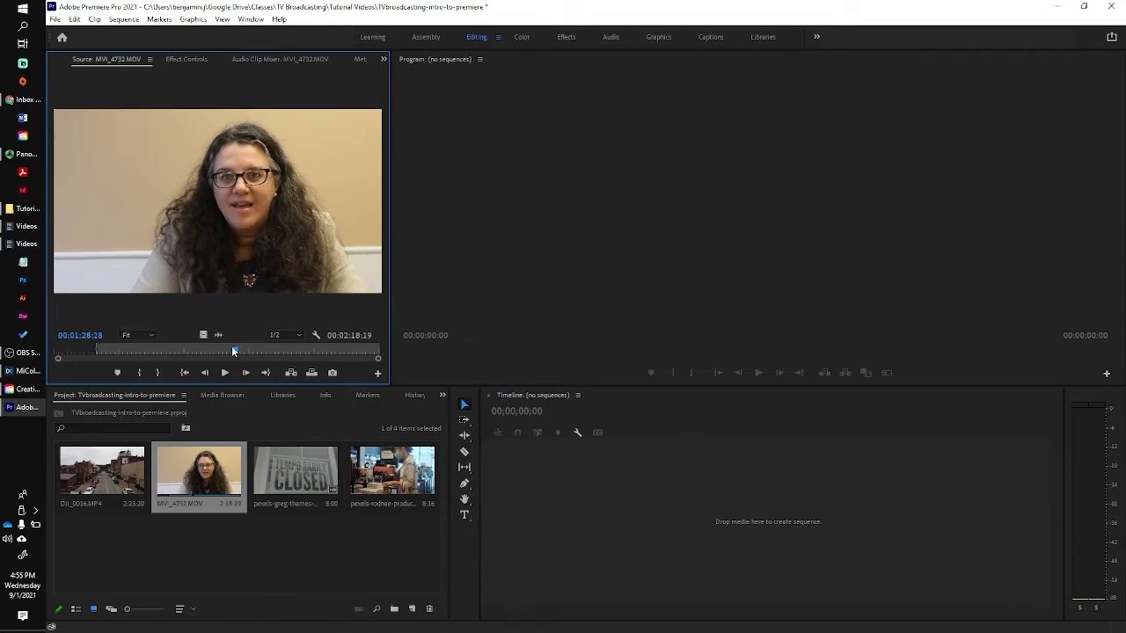
{"action": "left_click", "coordinate": [163, 373]}
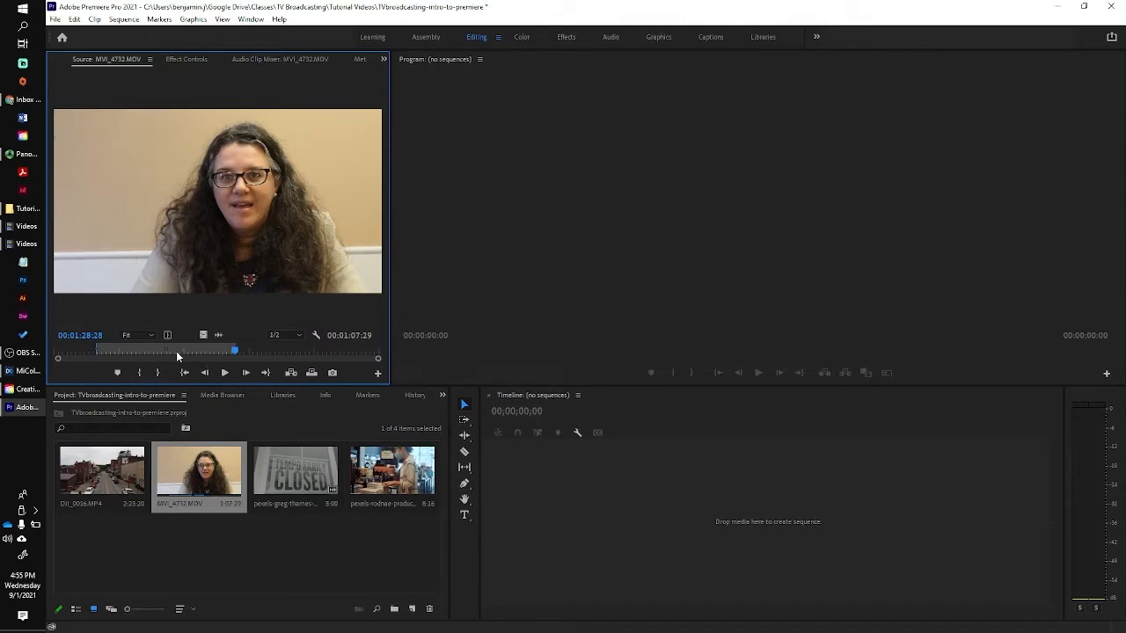
{"action": "left_click", "coordinate": [113, 350]}
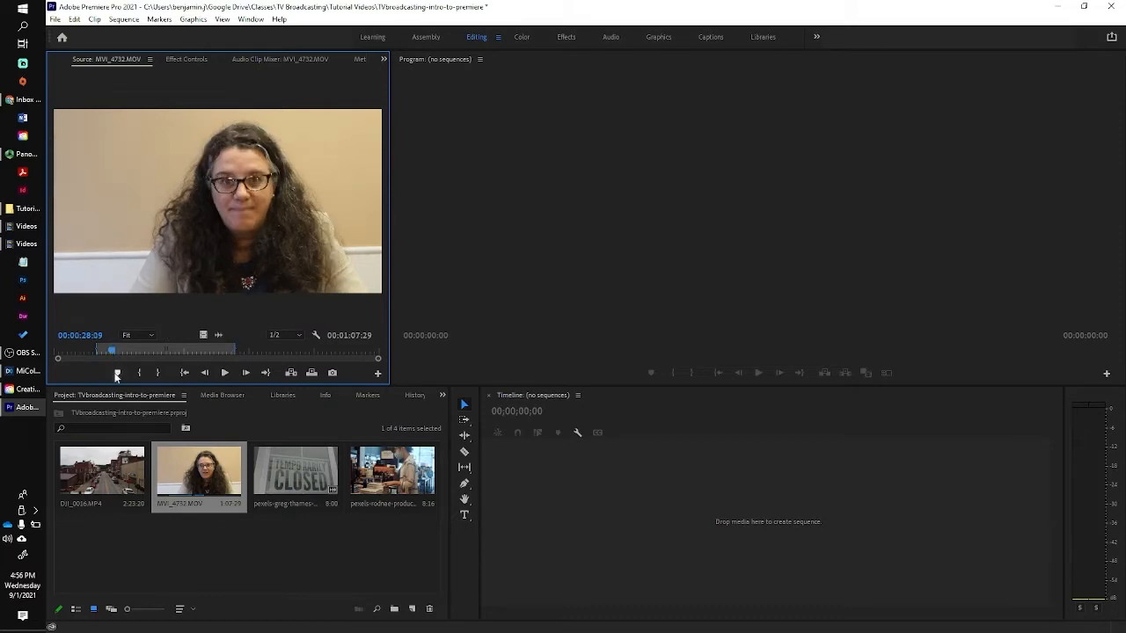
{"action": "left_click", "coordinate": [116, 373]}
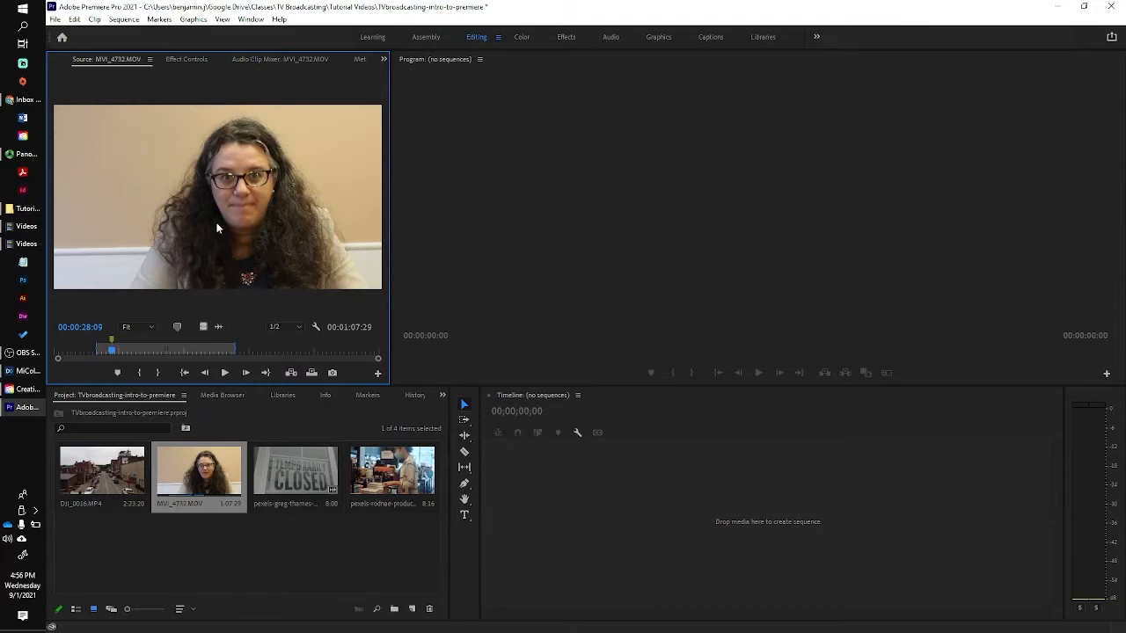
Drop the marked interview onto the empty Timeline to create the MVI_4732 sequence, then play it back.
{"action": "left_click_drag", "start_coordinate": [219, 228], "coordinate": [455, 277]}
{"action": "left_click_drag", "start_coordinate": [605, 497], "coordinate": [602, 495]}
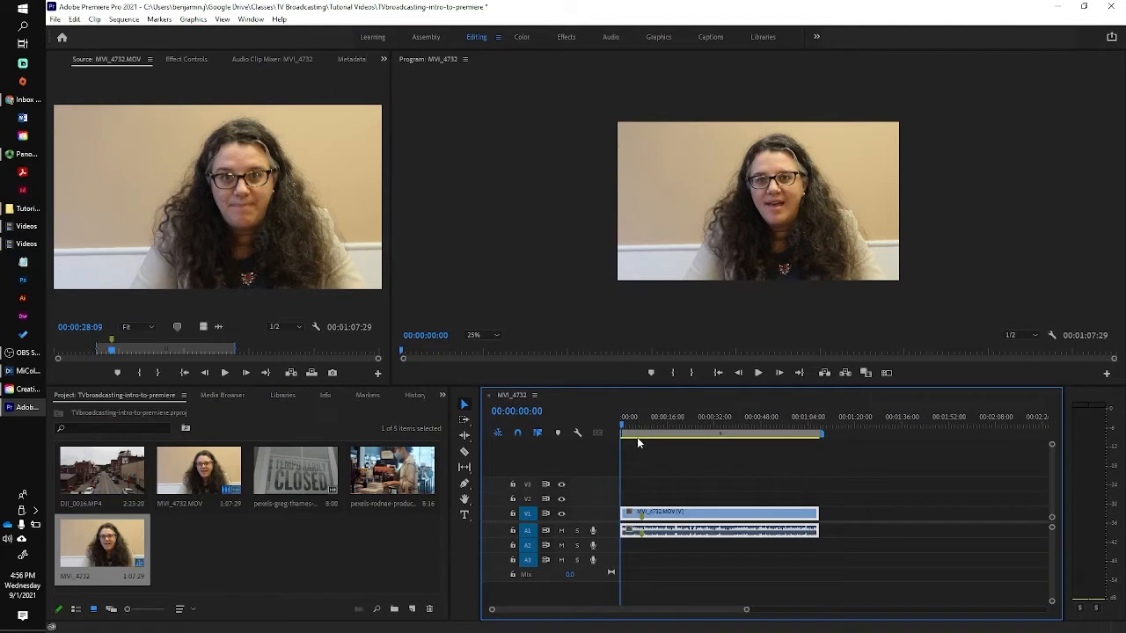
{"action": "key", "text": "space"}
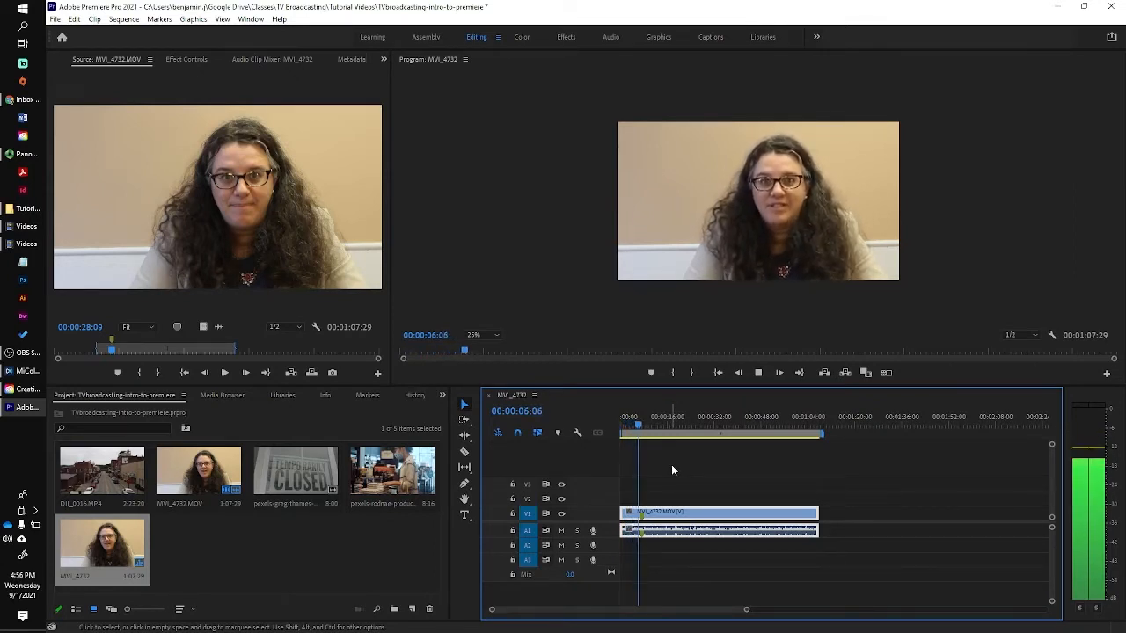
{"action": "key", "text": "space"}
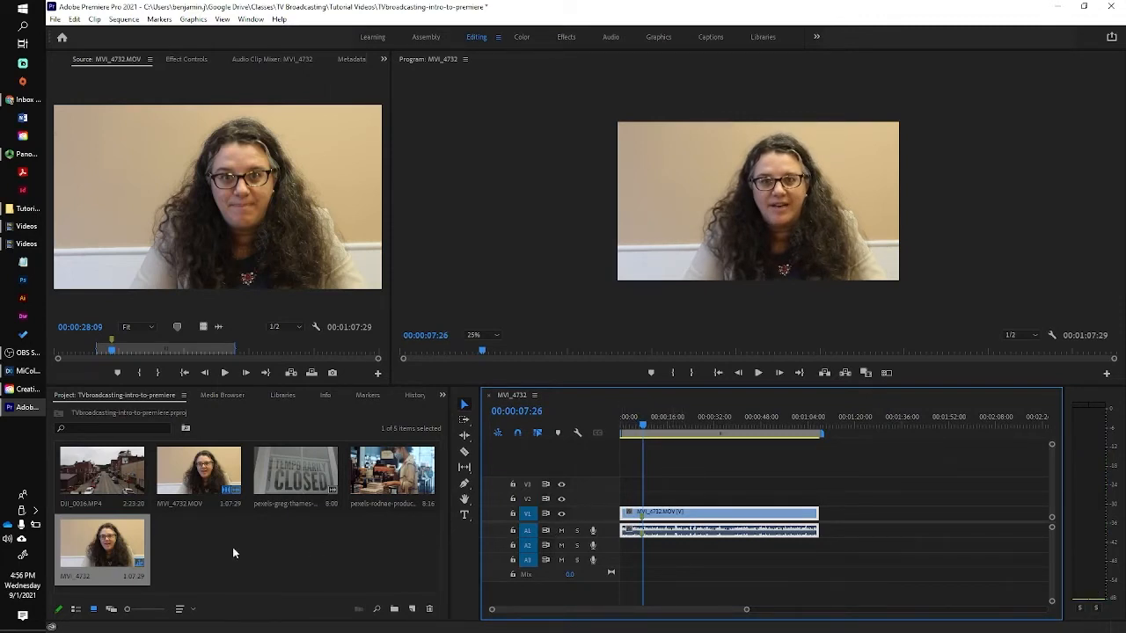
{"action": "left_click", "coordinate": [98, 475]}
Mark an In point on the DJI_0016 drone footage and place it on V2 above the interview.
{"action": "left_click_drag", "start_coordinate": [321, 522], "coordinate": [648, 508]}
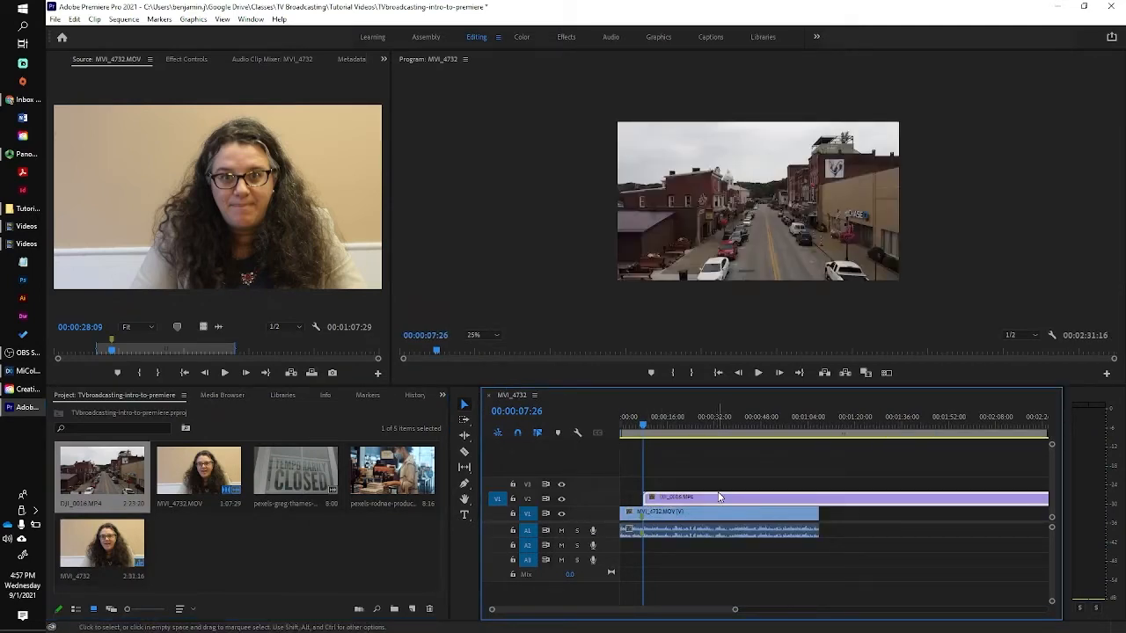
{"action": "key", "text": "ctrl+z"}
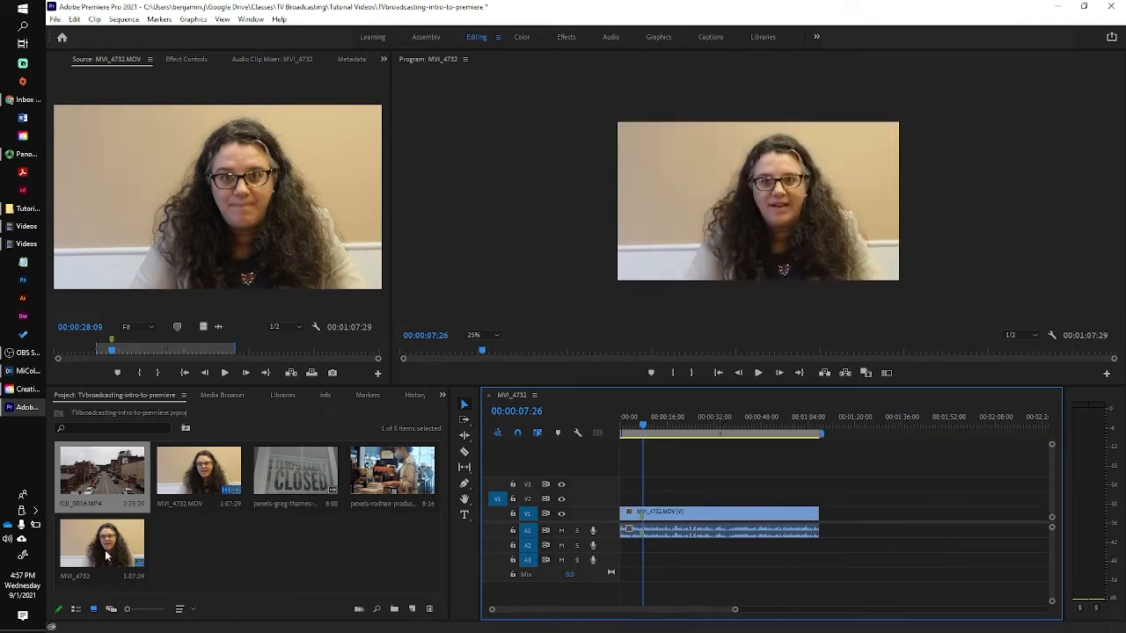
{"action": "double_click", "coordinate": [102, 479]}
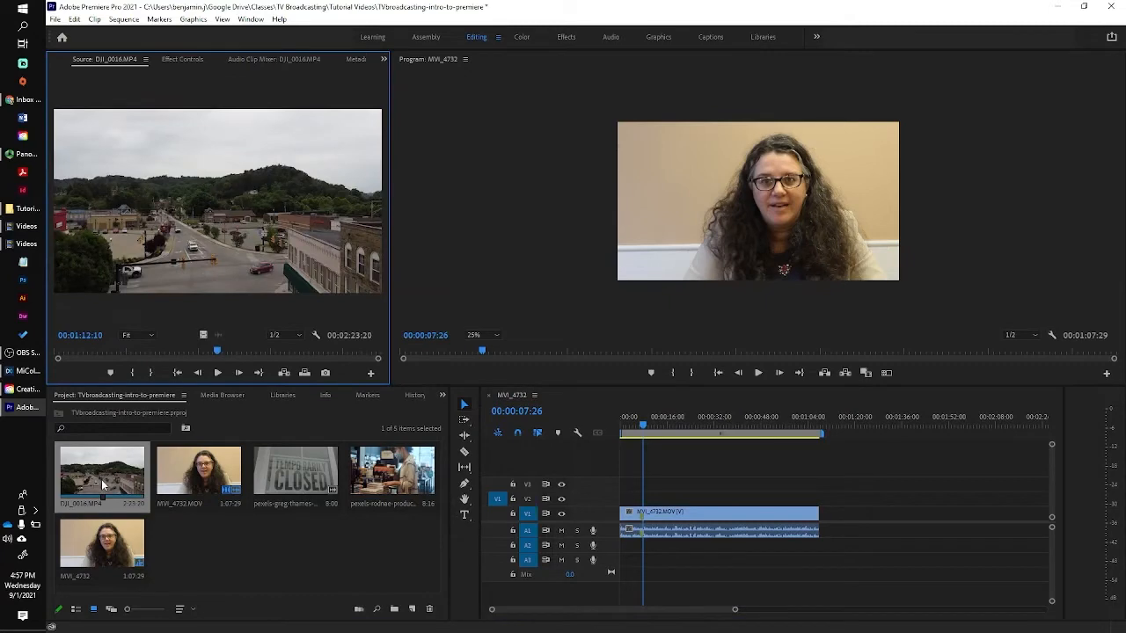
{"action": "left_click_drag", "start_coordinate": [216, 351], "coordinate": [351, 362]}
{"action": "key", "text": "i"}
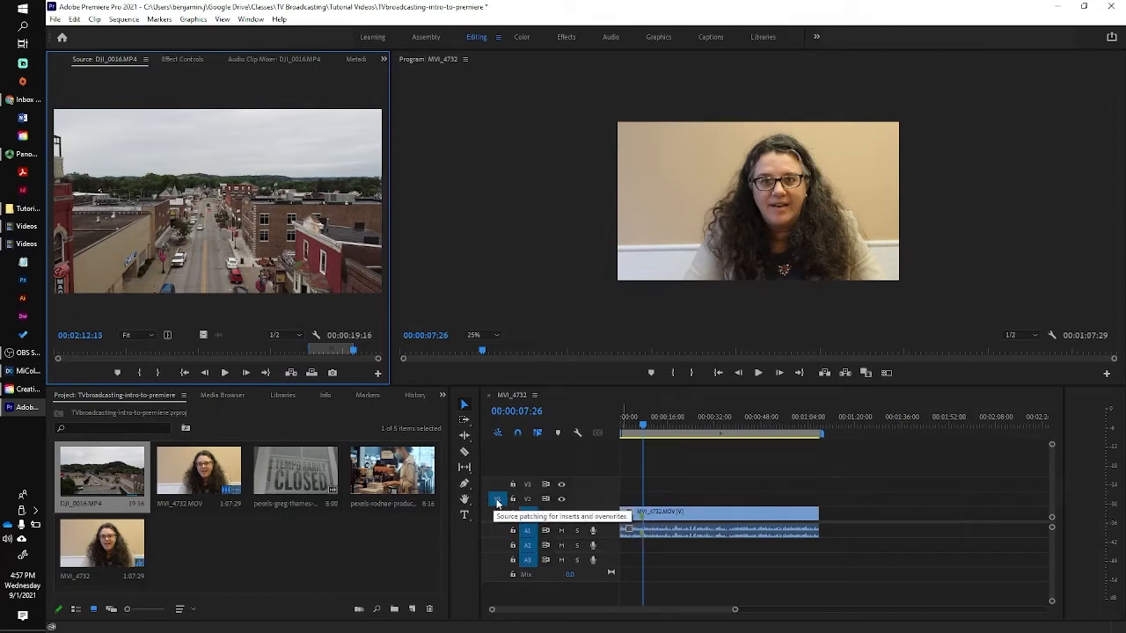
{"action": "left_click", "coordinate": [529, 501]}
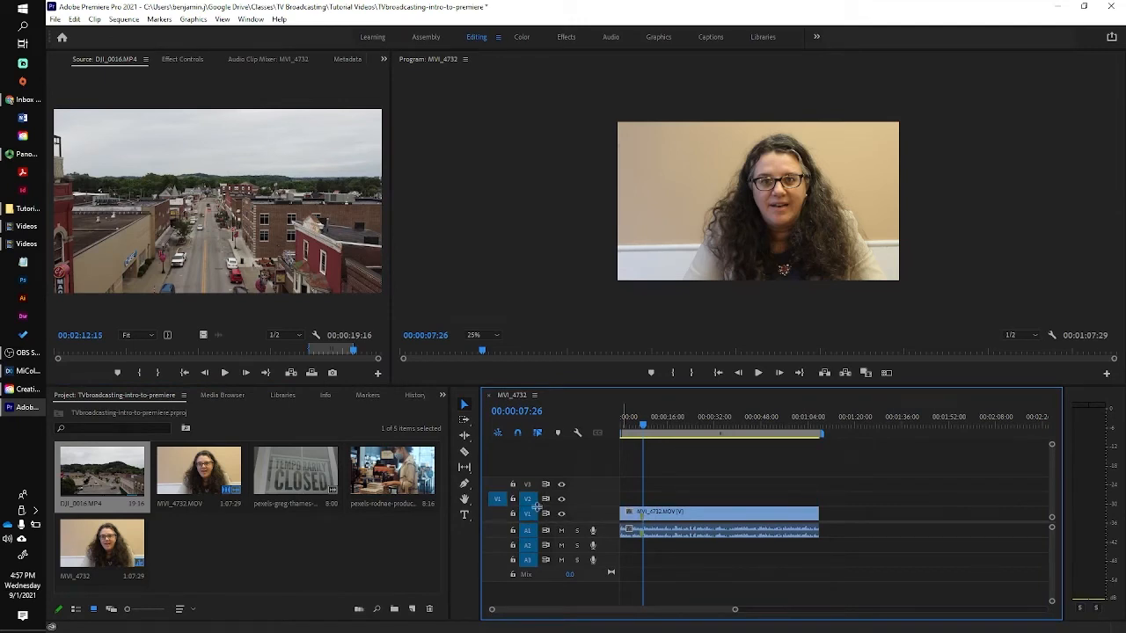
{"action": "left_click_drag", "start_coordinate": [233, 231], "coordinate": [647, 506]}
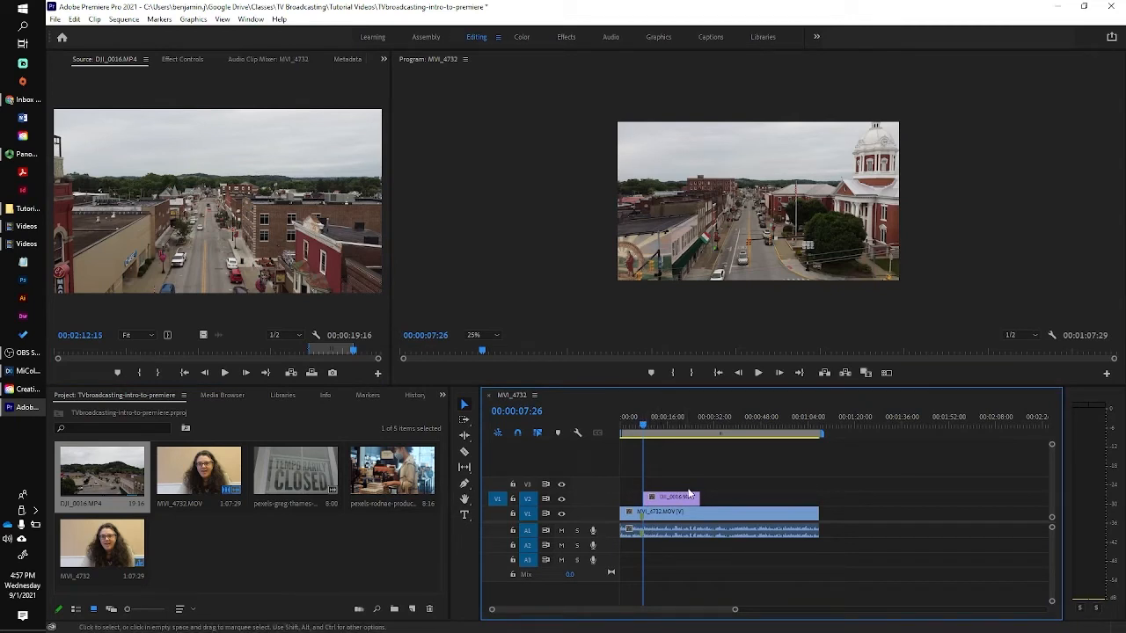
Shorten the V2 drone clip by about 11 seconds and play on to 00:00:20:11.
{"action": "left_click_drag", "start_coordinate": [699, 498], "coordinate": [666, 498]}
{"action": "left_click_drag", "start_coordinate": [645, 428], "coordinate": [640, 427]}
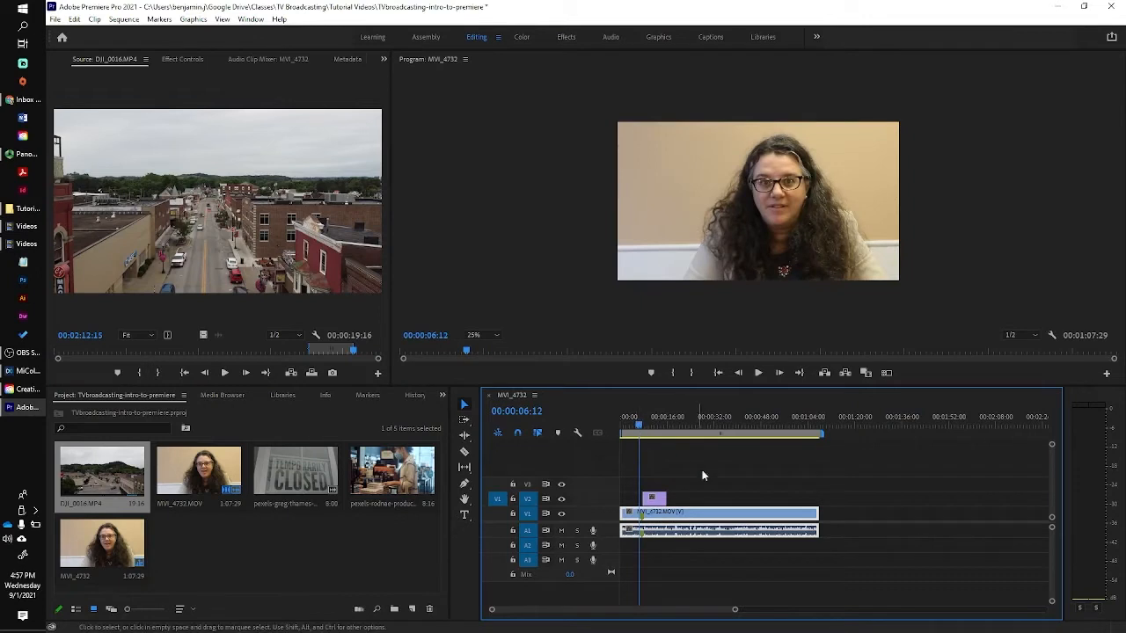
{"action": "key", "text": "space"}
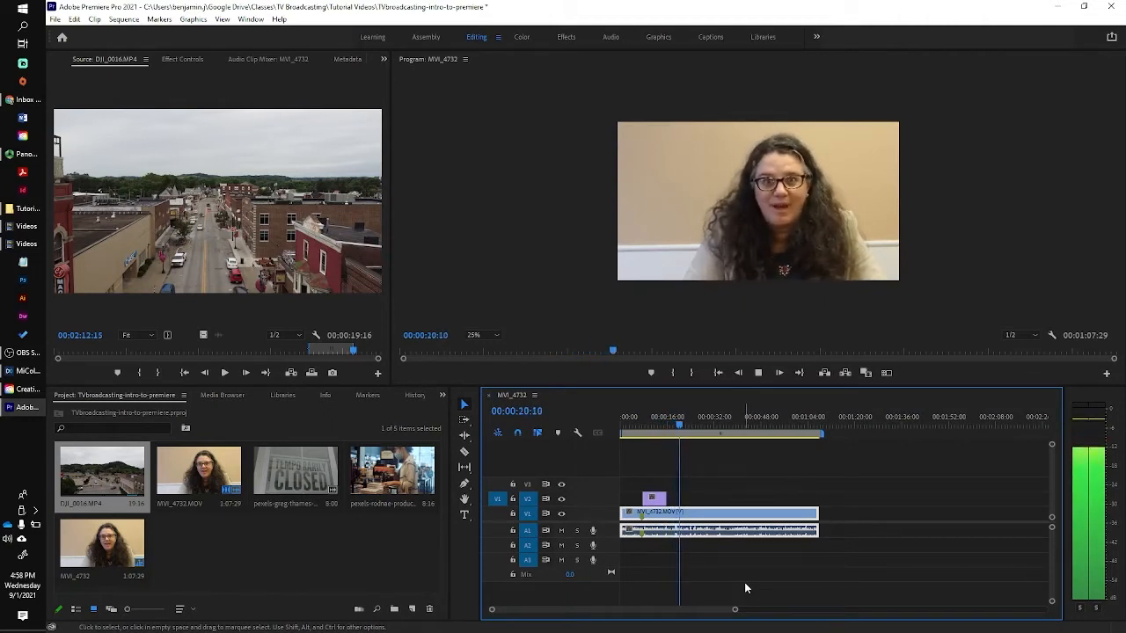
{"action": "key", "text": "space"}
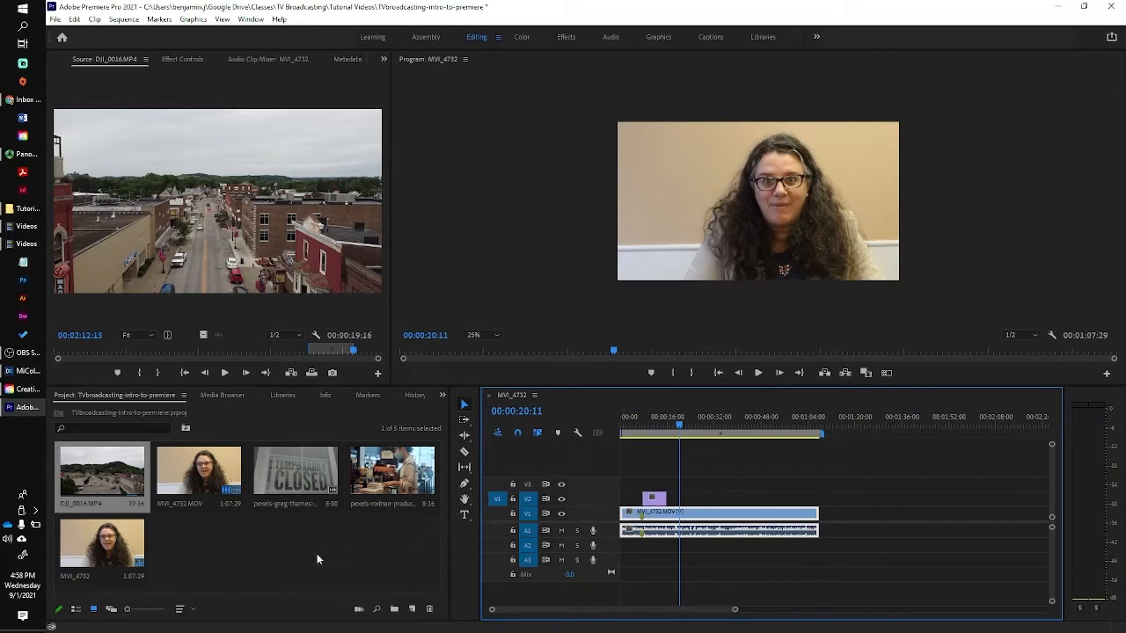
{"action": "left_click", "coordinate": [383, 495]}
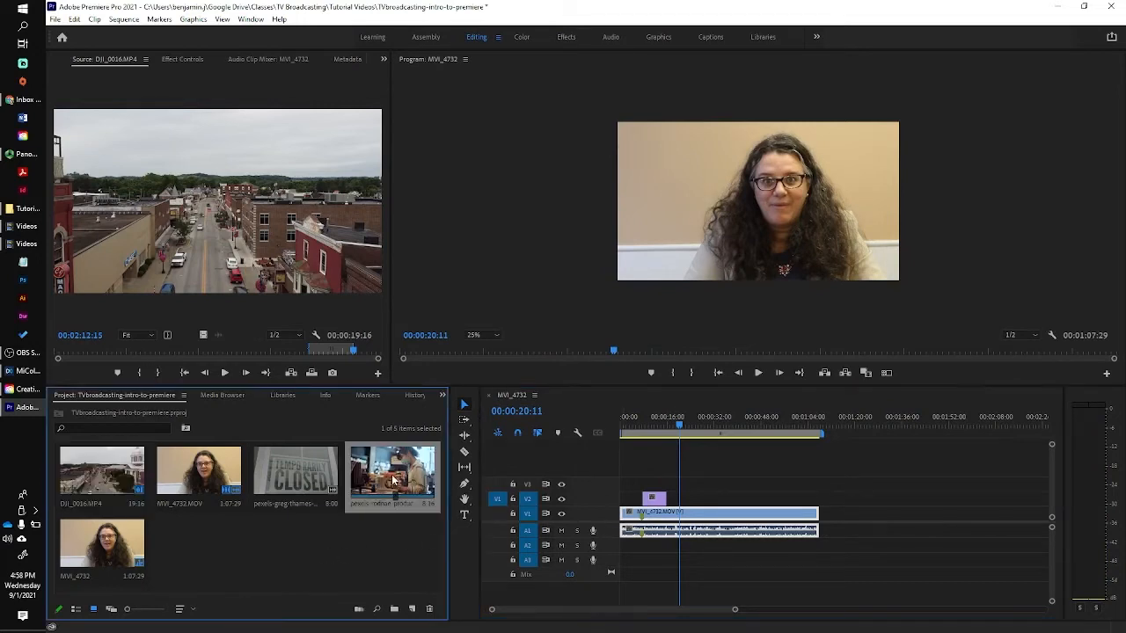
Place the bookstore clip on V2 at 00:00:20:11 and scale it to fit the frame.
{"action": "double_click", "coordinate": [393, 479]}
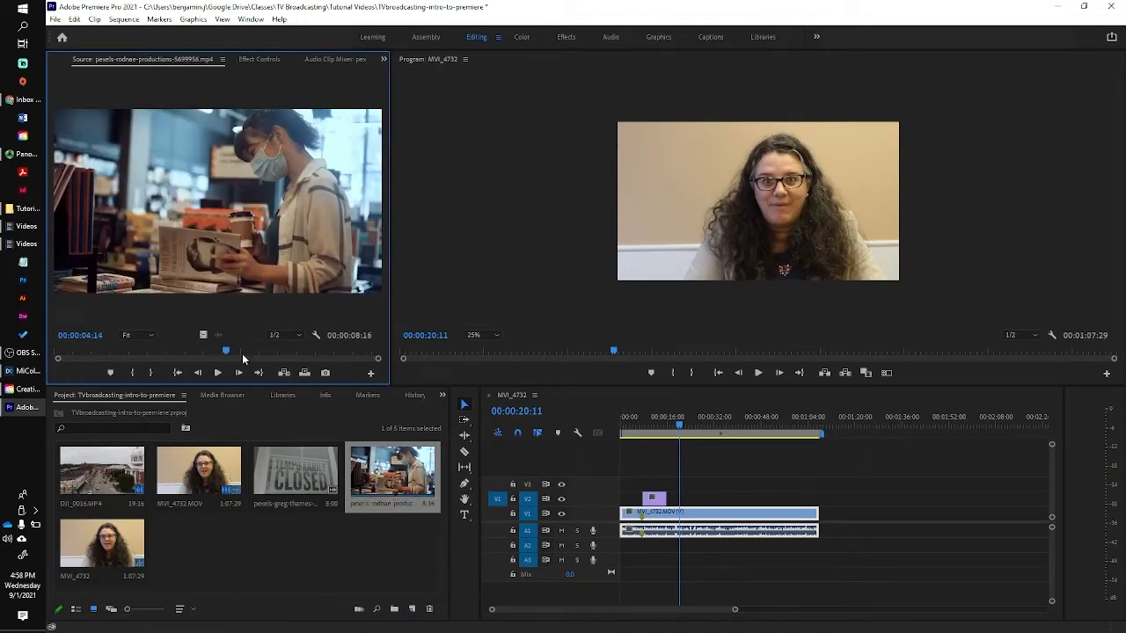
{"action": "left_click_drag", "start_coordinate": [229, 351], "coordinate": [161, 350]}
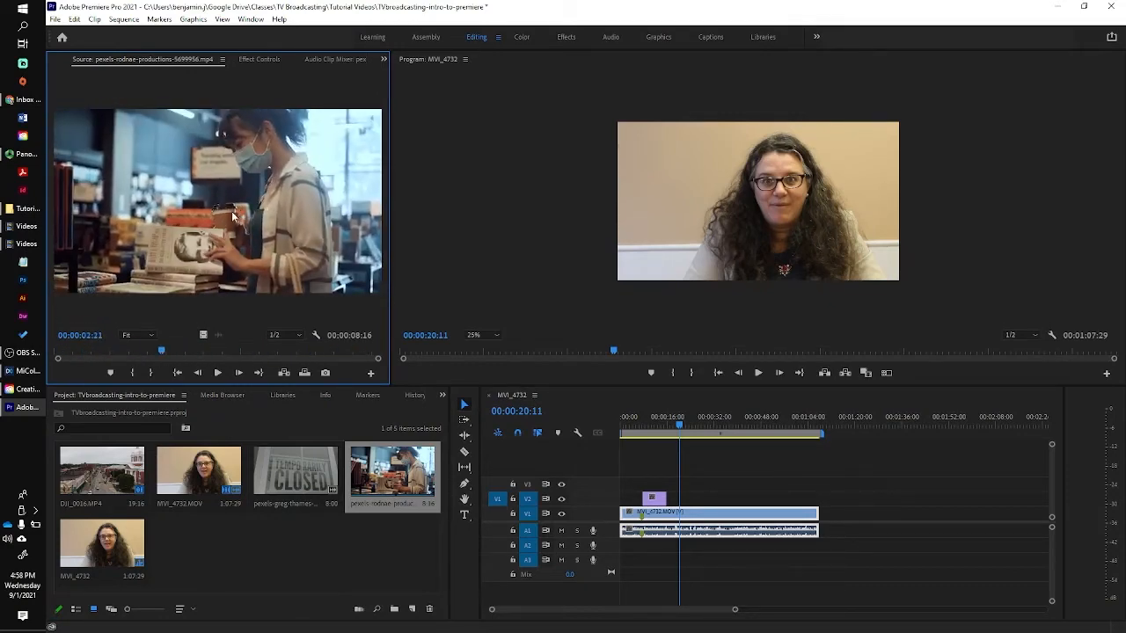
{"action": "left_click_drag", "start_coordinate": [376, 329], "coordinate": [689, 500]}
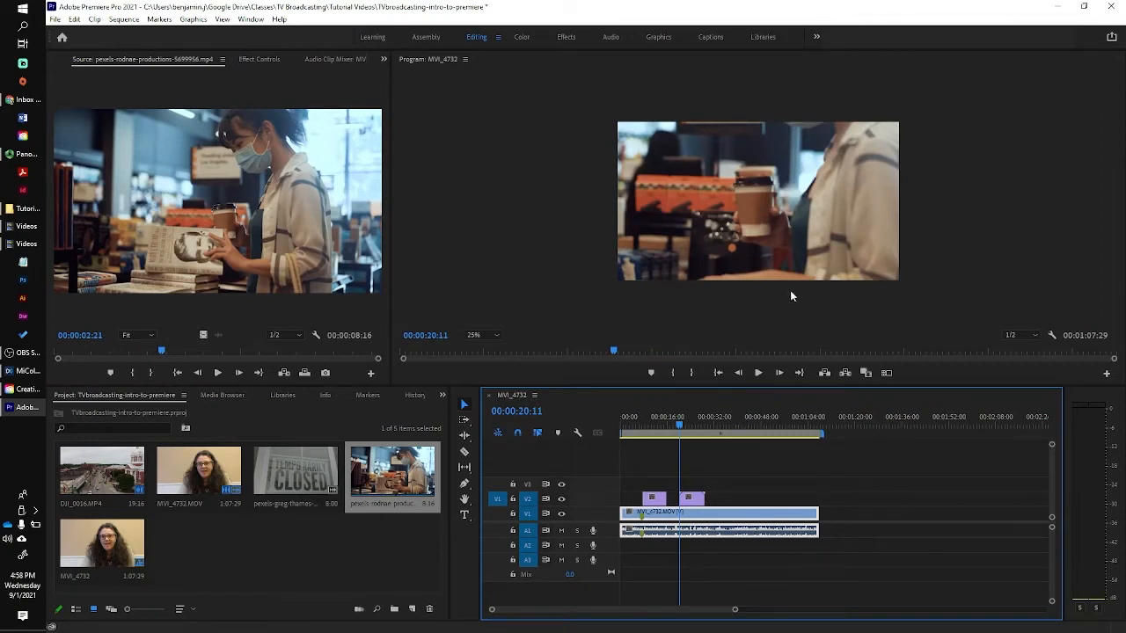
{"action": "left_click", "coordinate": [772, 223]}
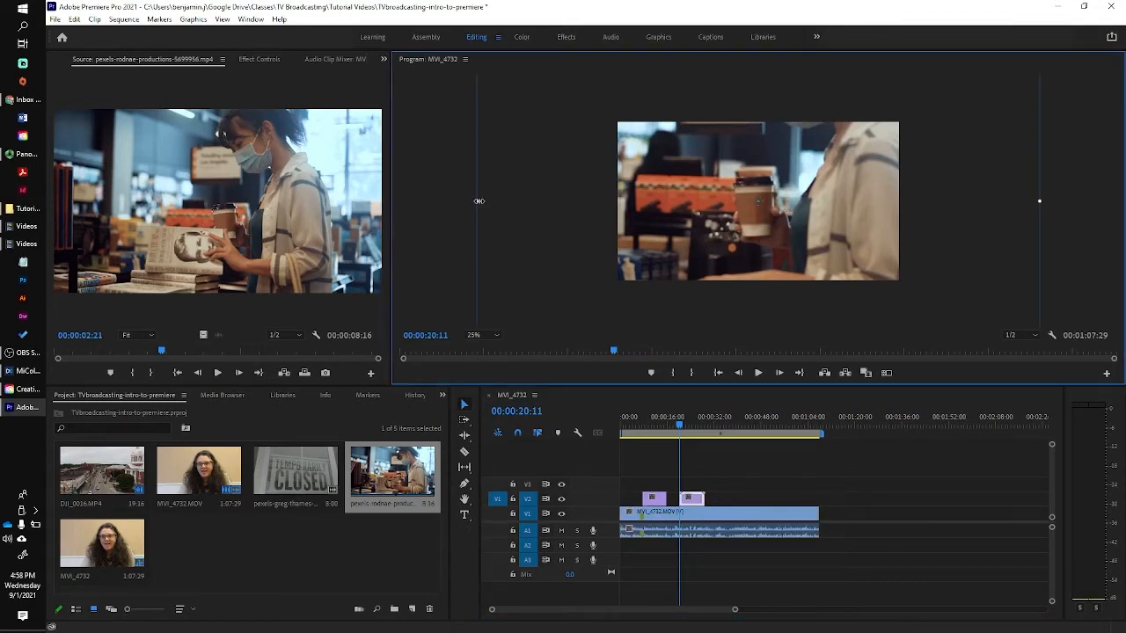
{"action": "left_click_drag", "start_coordinate": [478, 201], "coordinate": [616, 211]}
Trim the bookstore clip to about 00:00:03:23 and play on to 00:00:28:07.
{"action": "left_click_drag", "start_coordinate": [680, 426], "coordinate": [676, 424]}
{"action": "key", "text": "space"}
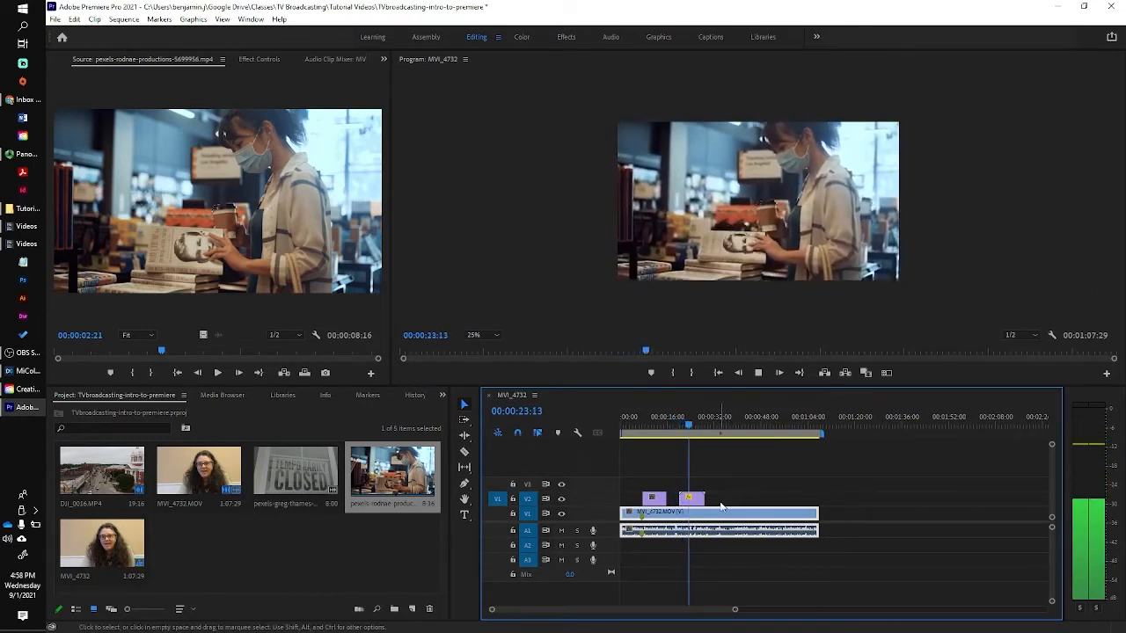
{"action": "key", "text": "space"}
{"action": "left_click_drag", "start_coordinate": [704, 499], "coordinate": [688, 499]}
{"action": "left_click_drag", "start_coordinate": [690, 425], "coordinate": [690, 426]}
{"action": "key", "text": "space"}
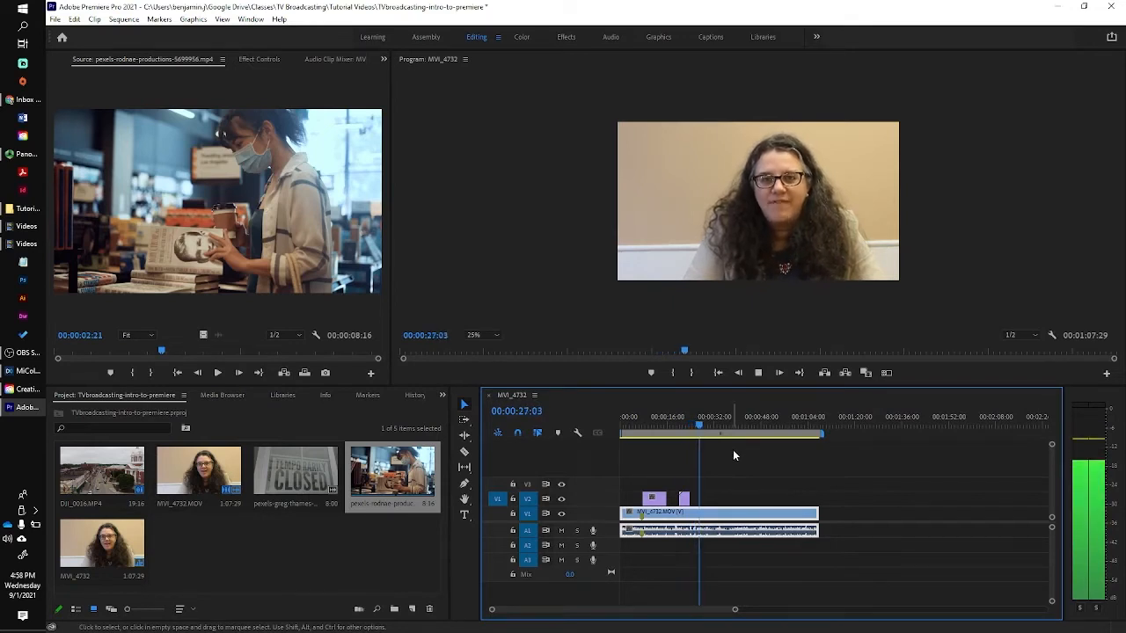
{"action": "key", "text": "space"}
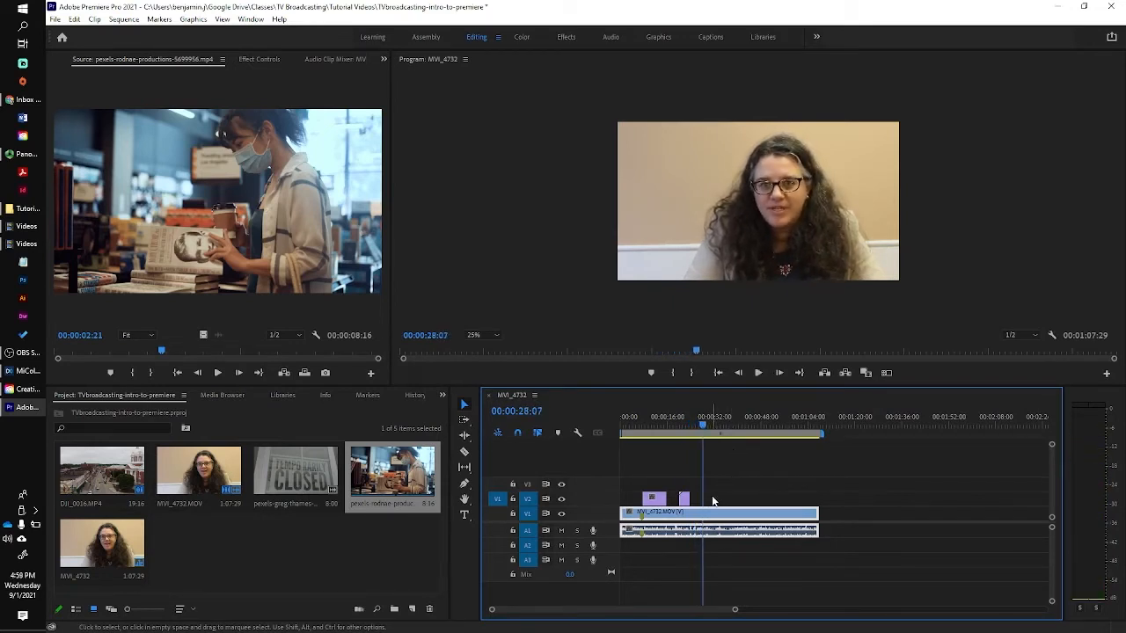
{"action": "left_click", "coordinate": [298, 549]}
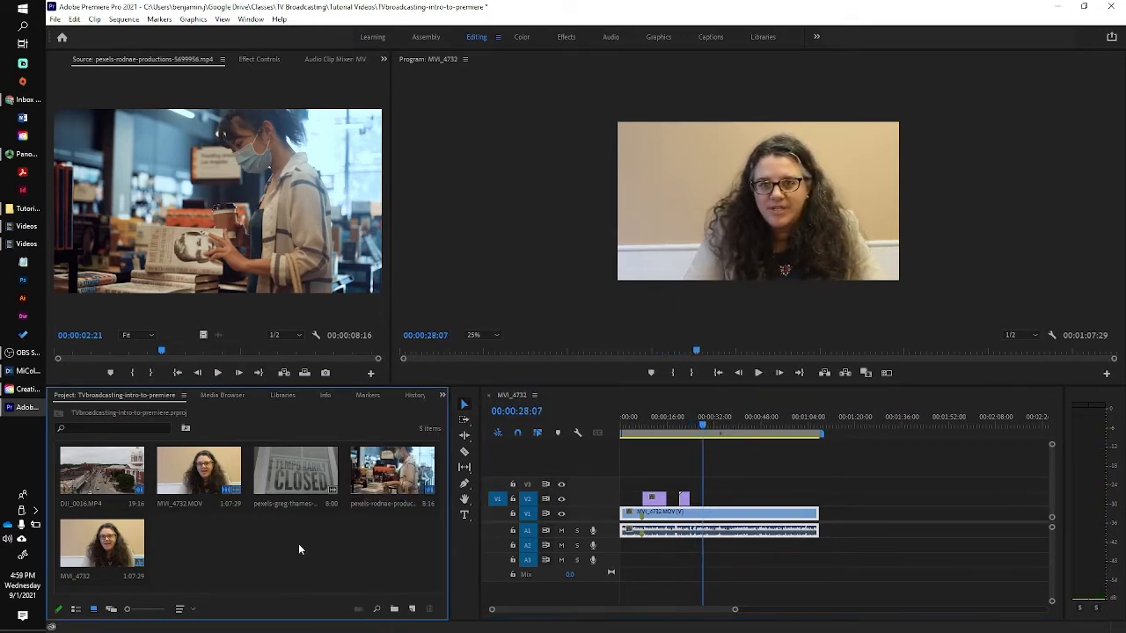
{"action": "left_click", "coordinate": [297, 480]}
Drop the Temporarily Closed sign clip on V2 at 00:00:28:07 and select it with its audio.
{"action": "left_click_drag", "start_coordinate": [293, 481], "coordinate": [726, 517]}
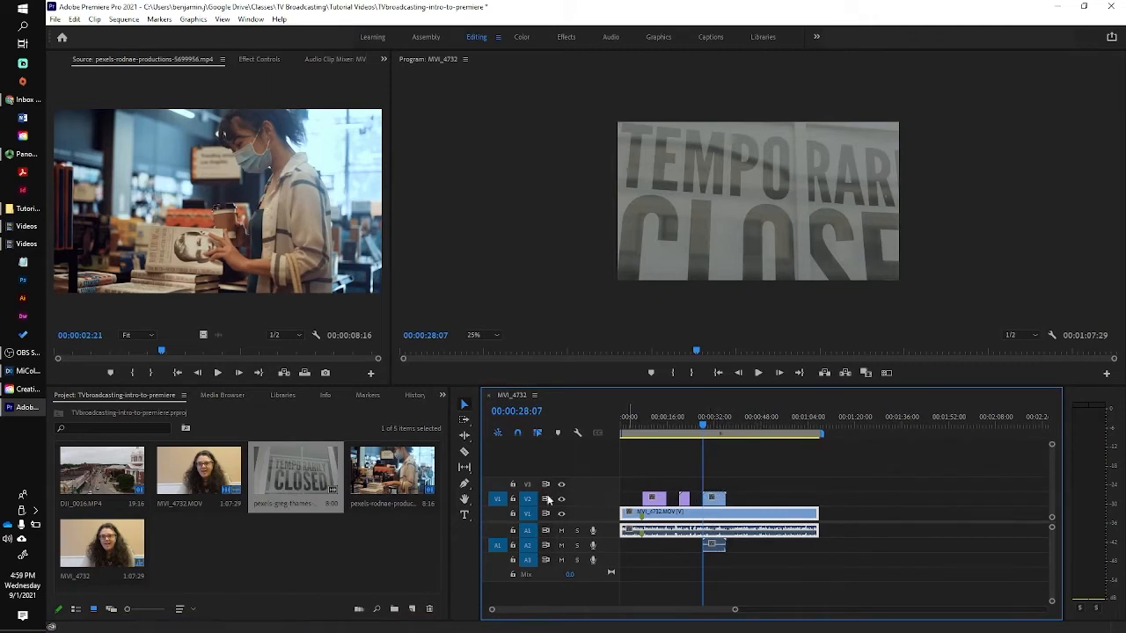
{"action": "mouse_move", "coordinate": [332, 490]}
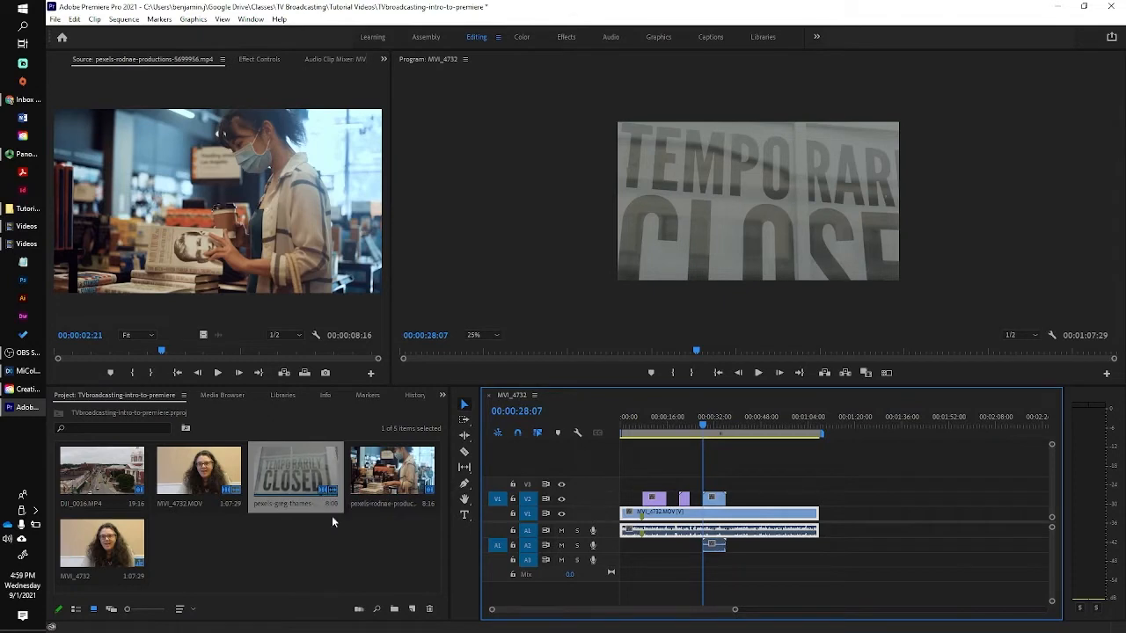
{"action": "mouse_move", "coordinate": [432, 493]}
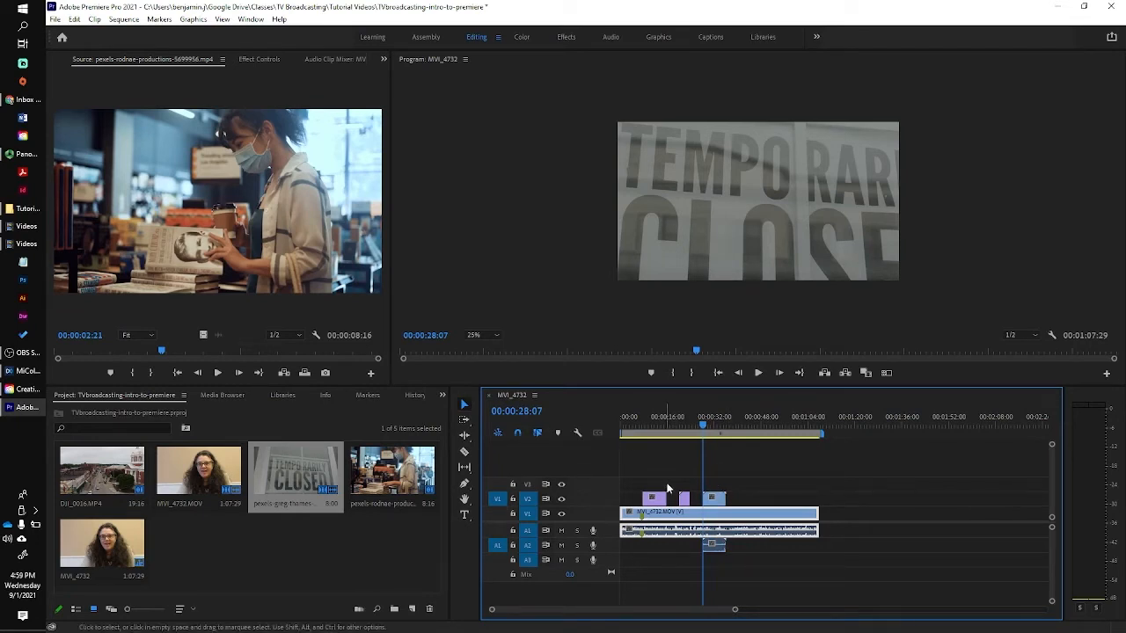
{"action": "left_click", "coordinate": [719, 500]}
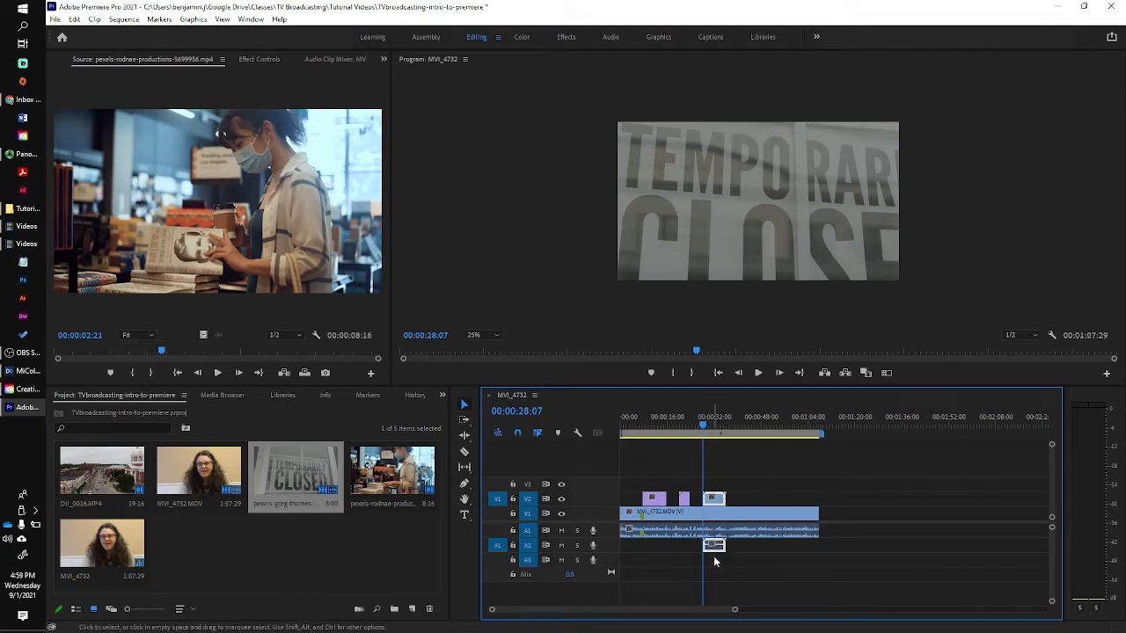
Delete the sign clip's linked audio from track A2.
{"action": "left_click", "coordinate": [758, 490]}
{"action": "left_click", "coordinate": [717, 550]}
{"action": "key", "text": "Delete"}
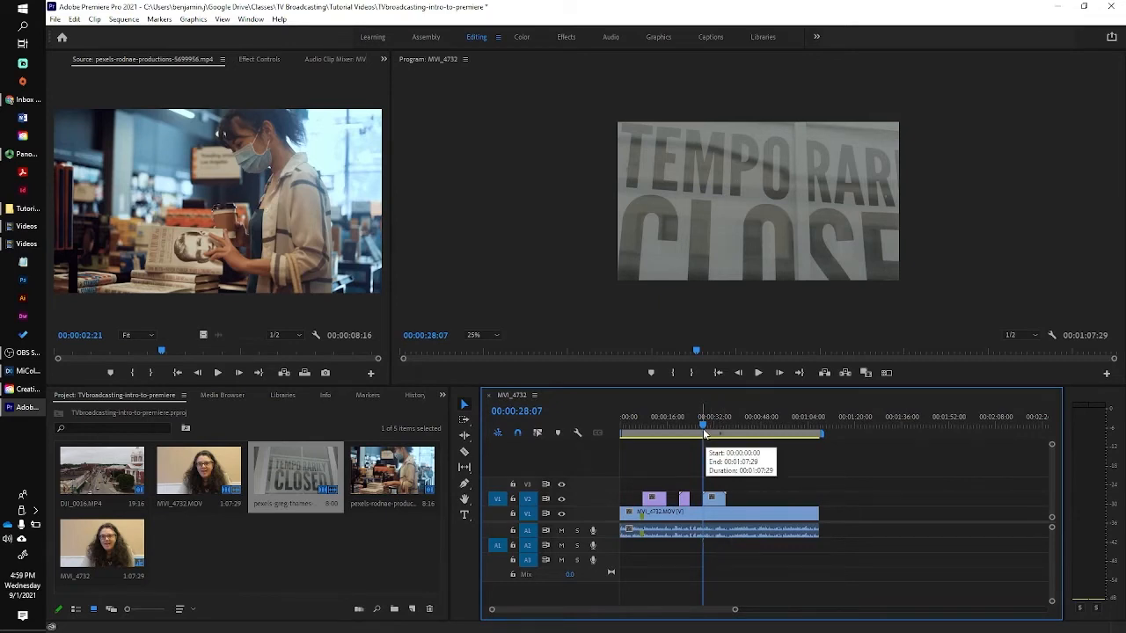
Scale the sign clip down so the whole TEMPORARILY CLOSED sign shows in frame.
{"action": "left_click", "coordinate": [764, 237]}
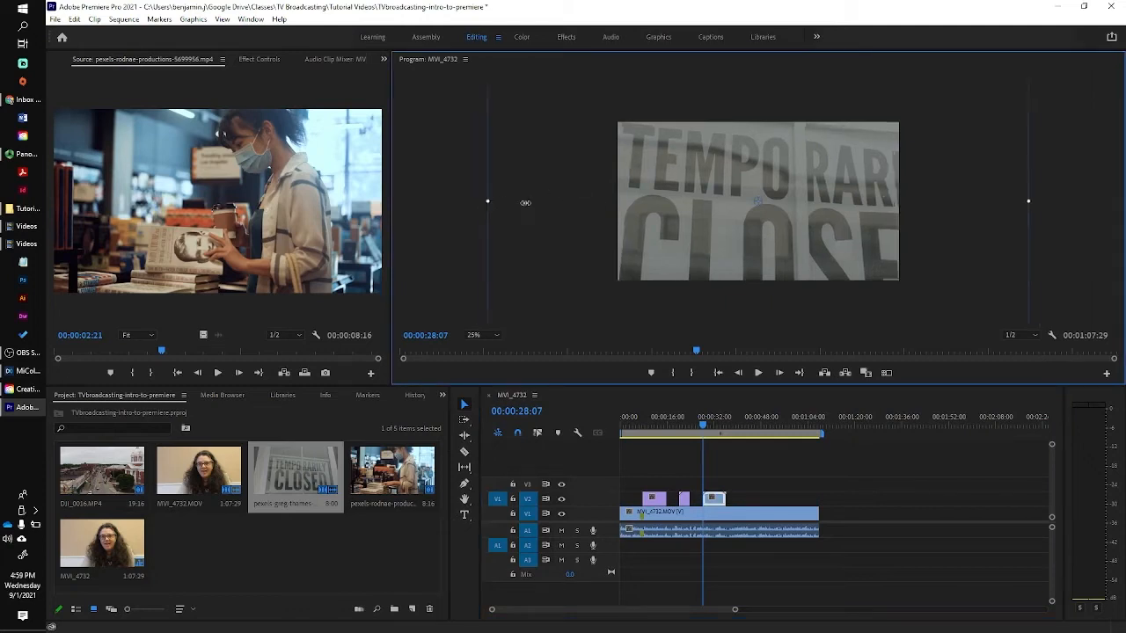
{"action": "left_click_drag", "start_coordinate": [477, 203], "coordinate": [614, 203]}
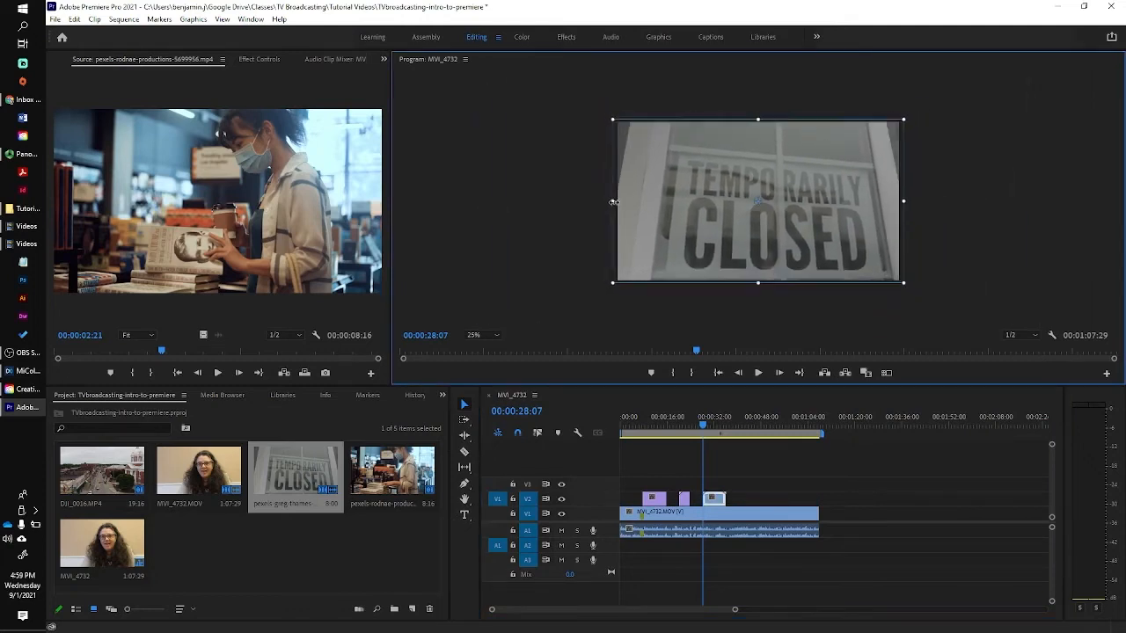
{"action": "left_click", "coordinate": [702, 428]}
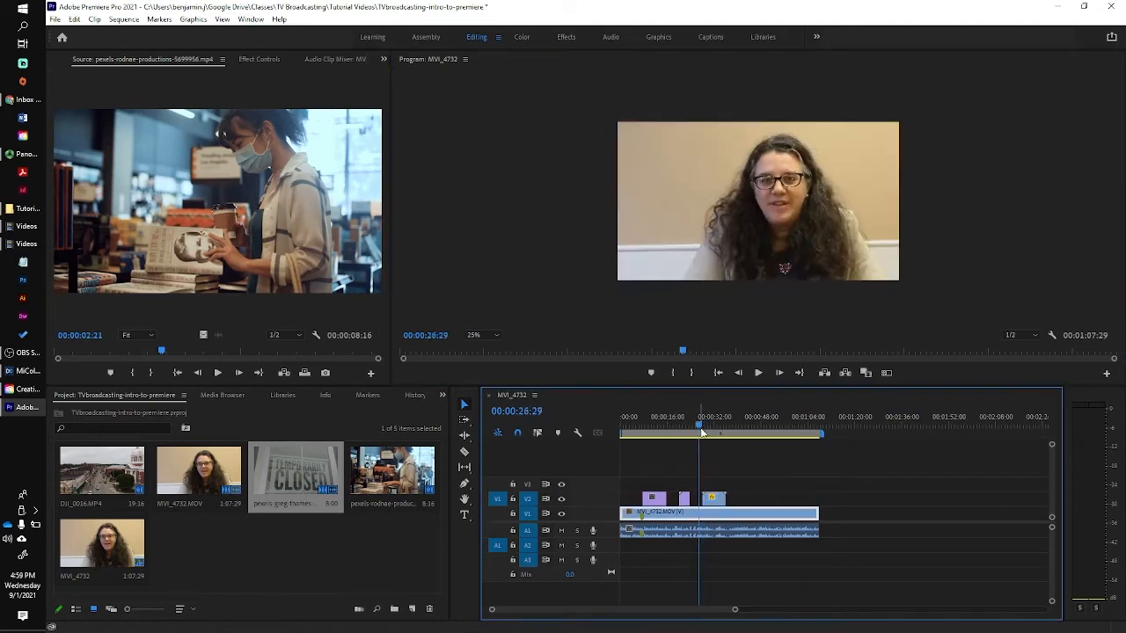
Play through the sign section, stopping at 00:00:39:18, and trim the sign clip's end slightly.
{"action": "key", "text": "space"}
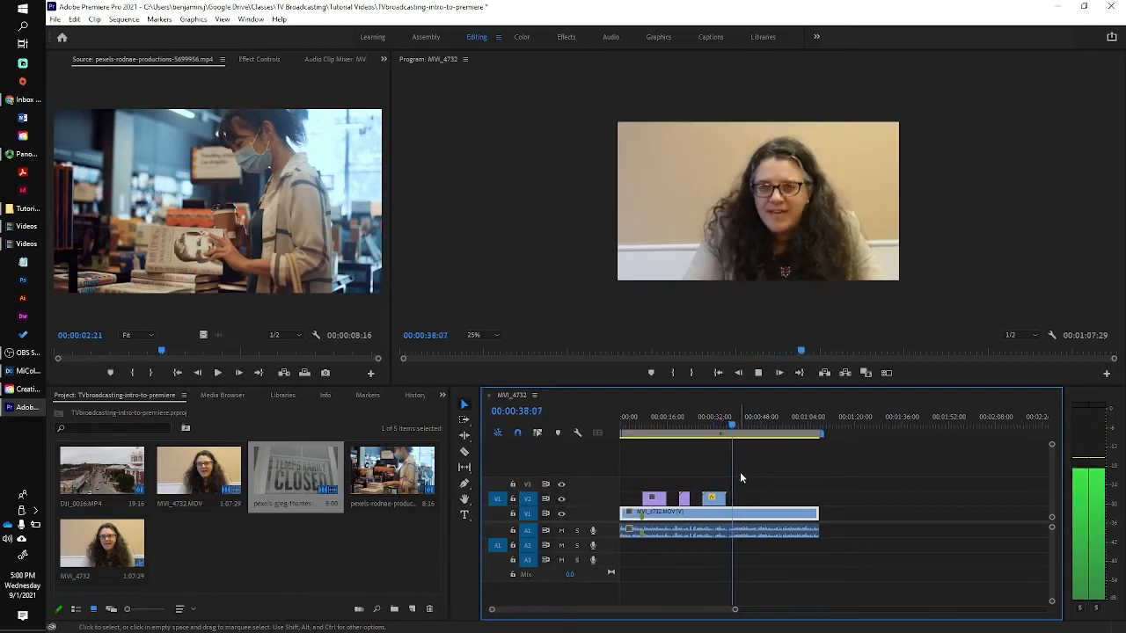
{"action": "left_click", "coordinate": [759, 374]}
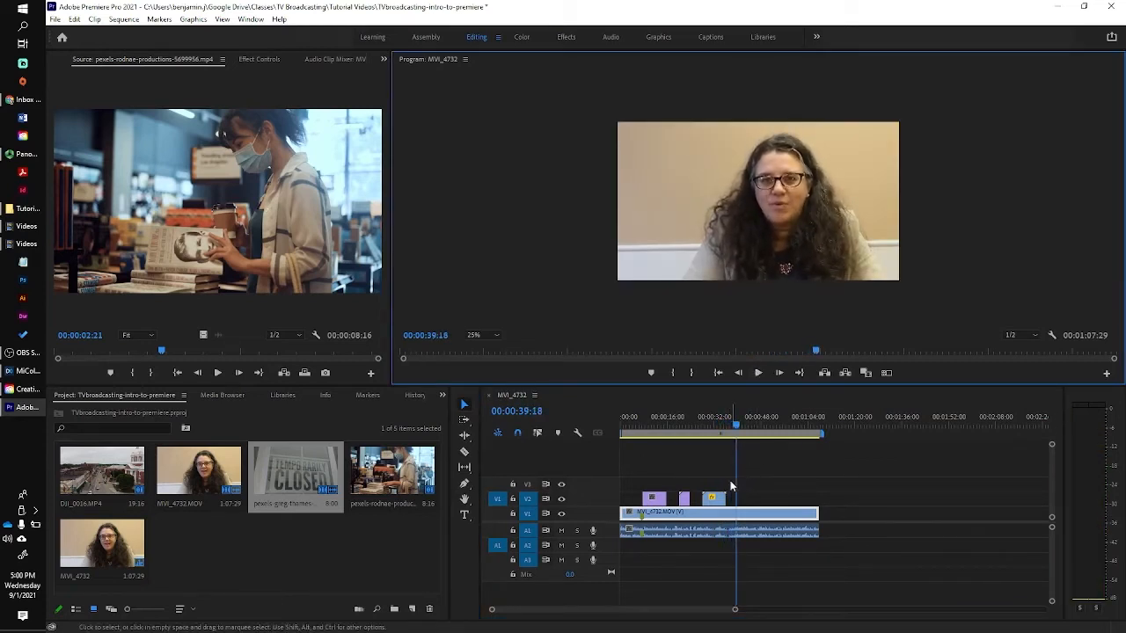
{"action": "left_click_drag", "start_coordinate": [726, 498], "coordinate": [720, 498]}
{"action": "left_click", "coordinate": [735, 428]}
{"action": "left_click_drag", "start_coordinate": [735, 428], "coordinate": [714, 428]}
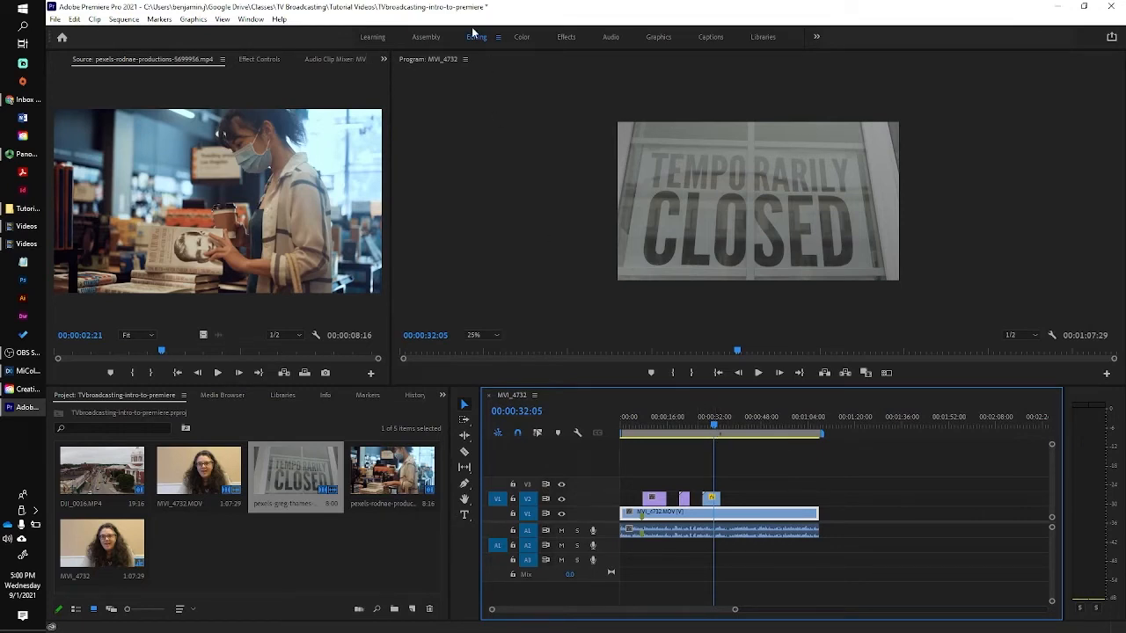
Switch to the Effects workspace and apply a Cross Dissolve to the first drone B-roll clip.
{"action": "left_click", "coordinate": [566, 38]}
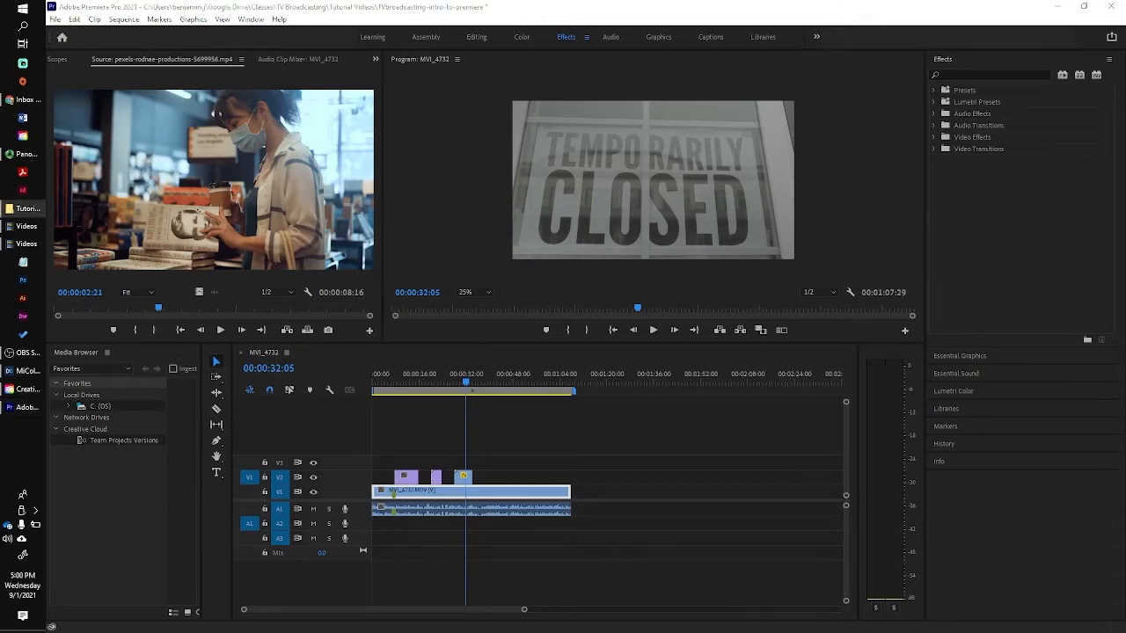
{"action": "left_click", "coordinate": [933, 150]}
{"action": "left_click", "coordinate": [939, 173]}
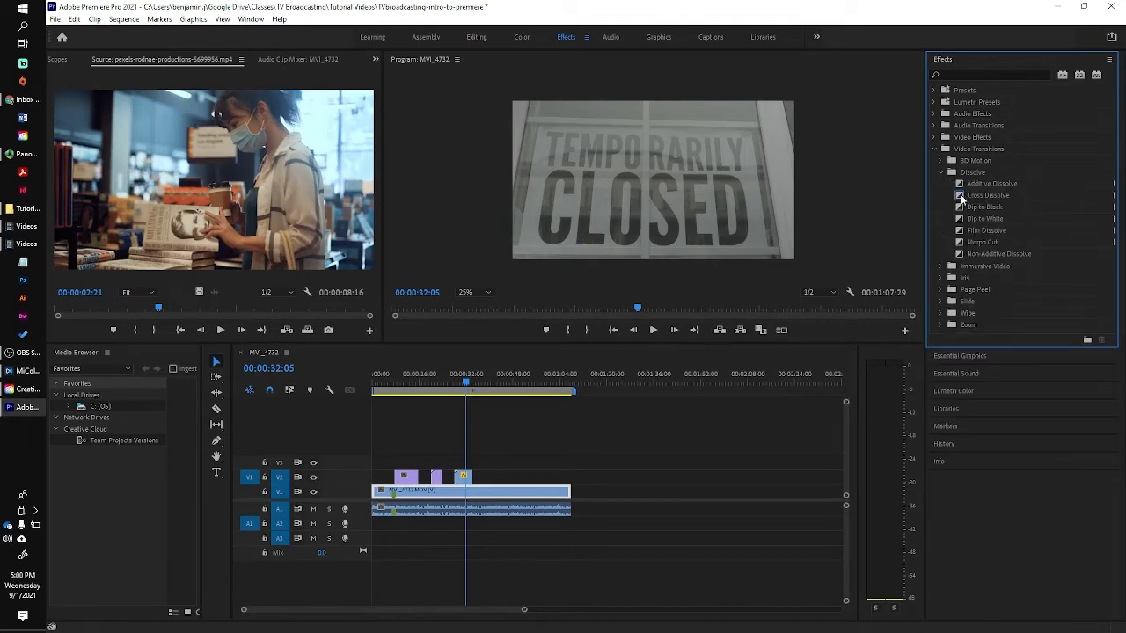
{"action": "left_click_drag", "start_coordinate": [466, 384], "coordinate": [395, 394]}
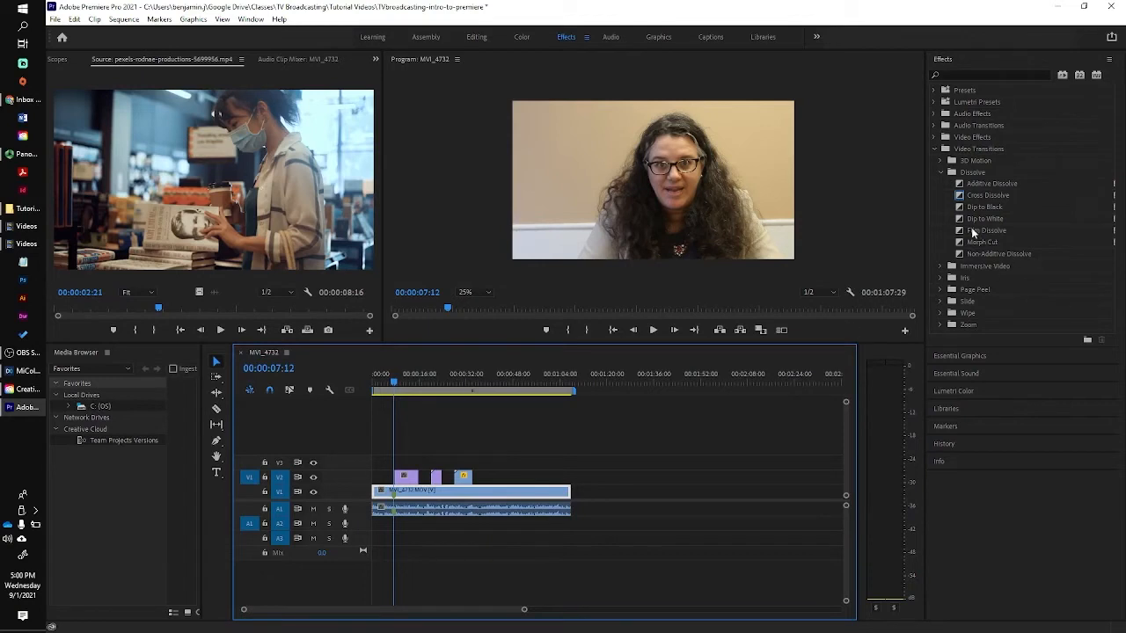
{"action": "left_click_drag", "start_coordinate": [961, 200], "coordinate": [406, 480]}
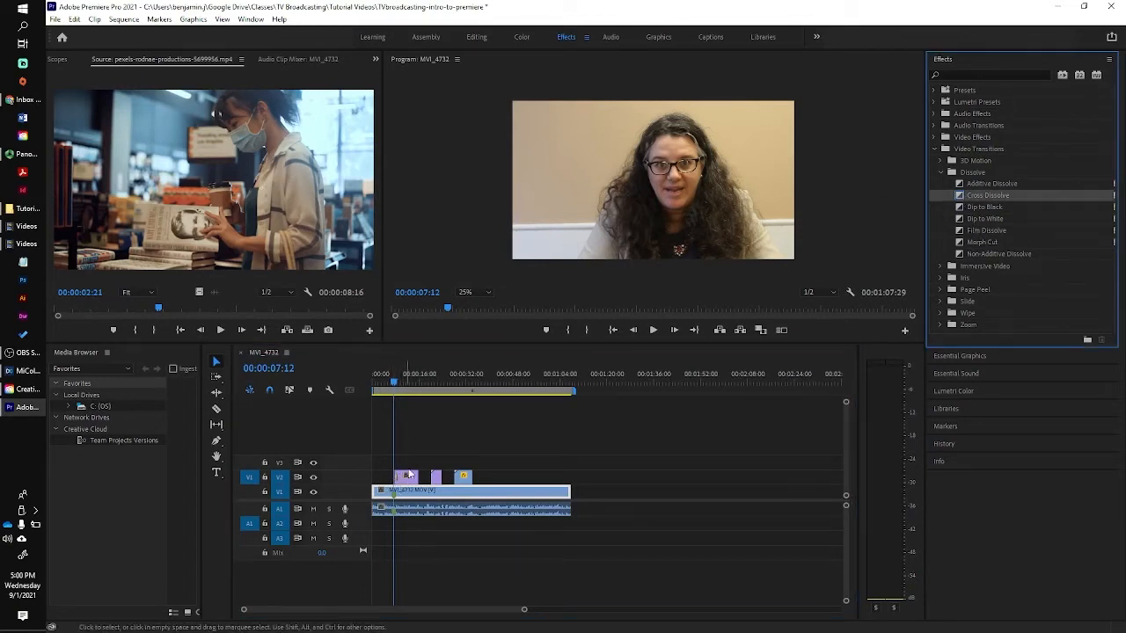
Preview the dissolve from 00:00:05:00, then park the playhead near the interview's end at 01:04:04.
{"action": "left_click", "coordinate": [389, 387]}
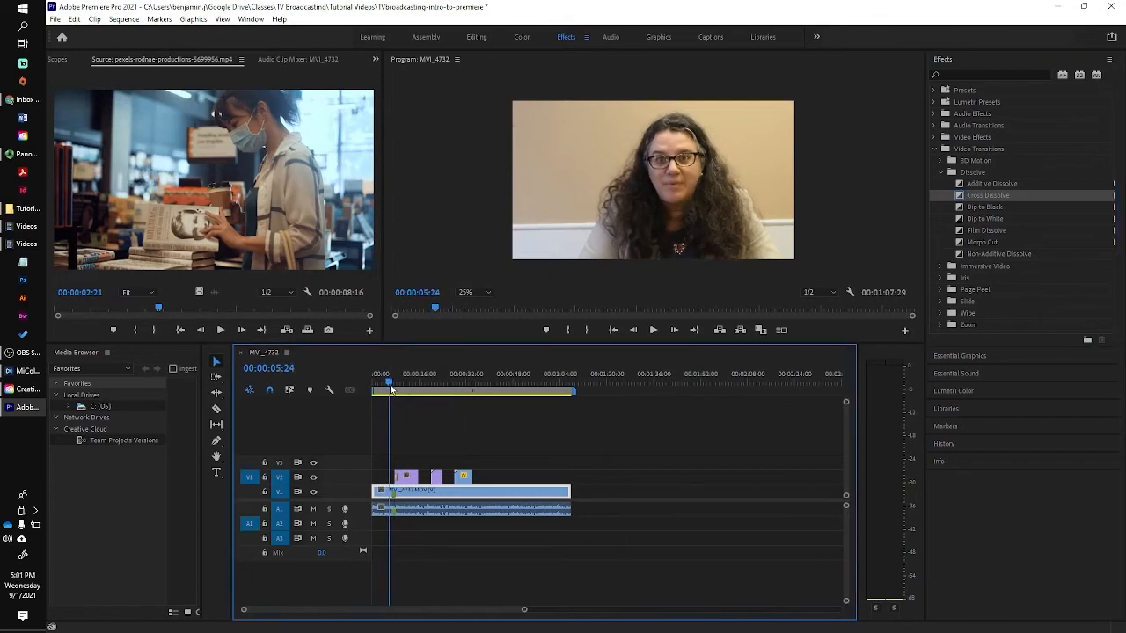
{"action": "key", "text": "space"}
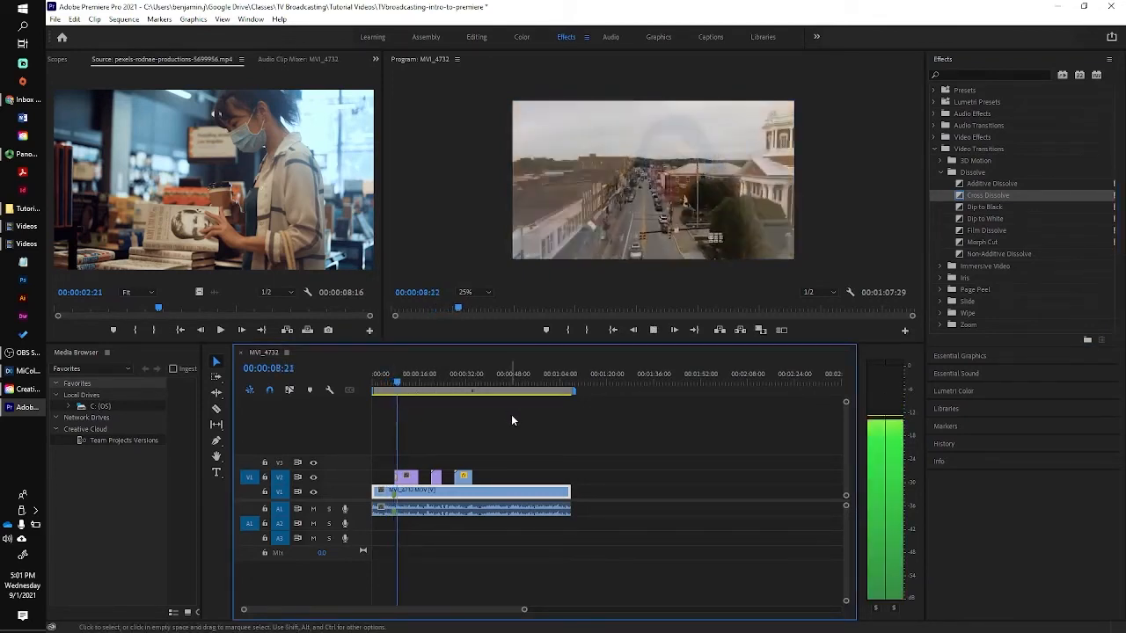
{"action": "key", "text": "space"}
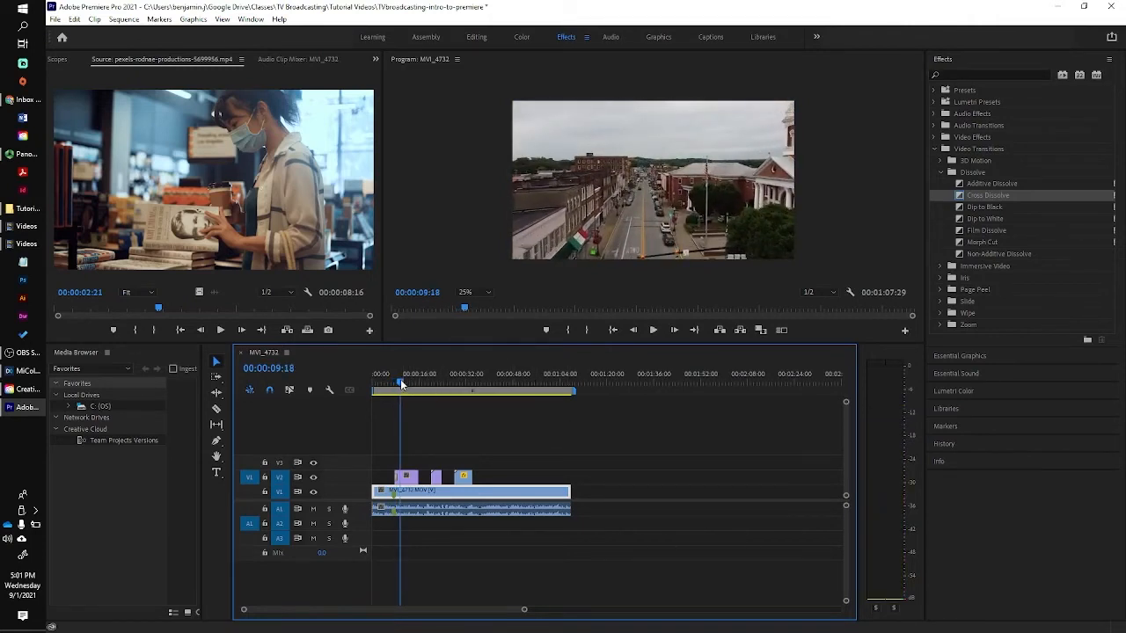
{"action": "left_click_drag", "start_coordinate": [400, 379], "coordinate": [561, 399]}
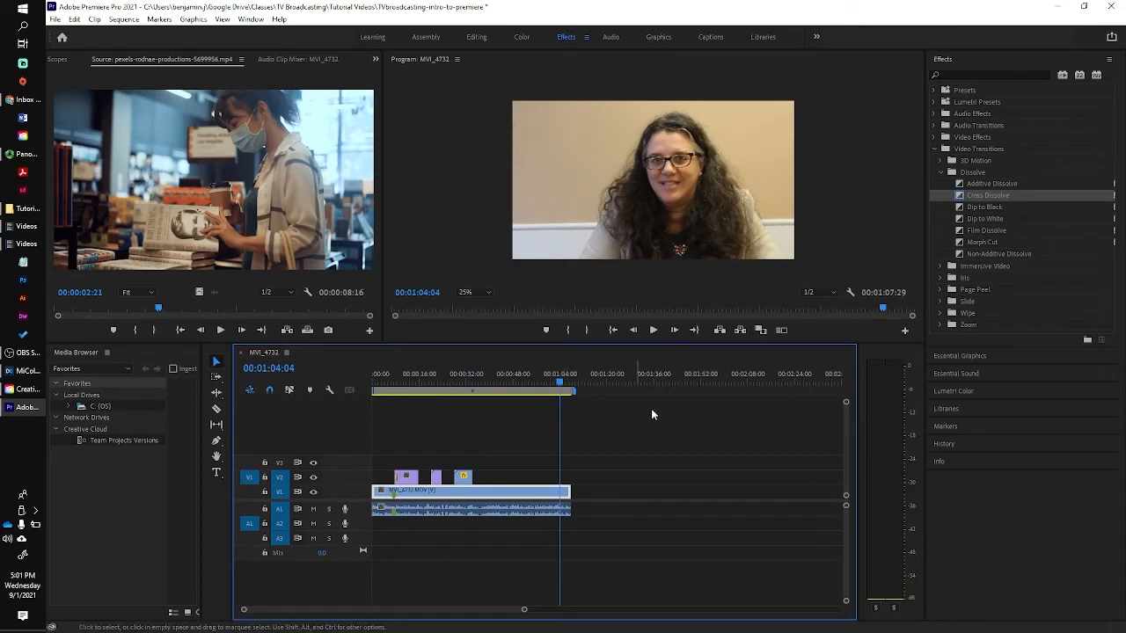
Add a Dip to Black transition to the V1 interview clip's end, preview it, then return to 00:03:18.
{"action": "left_click", "coordinate": [962, 207]}
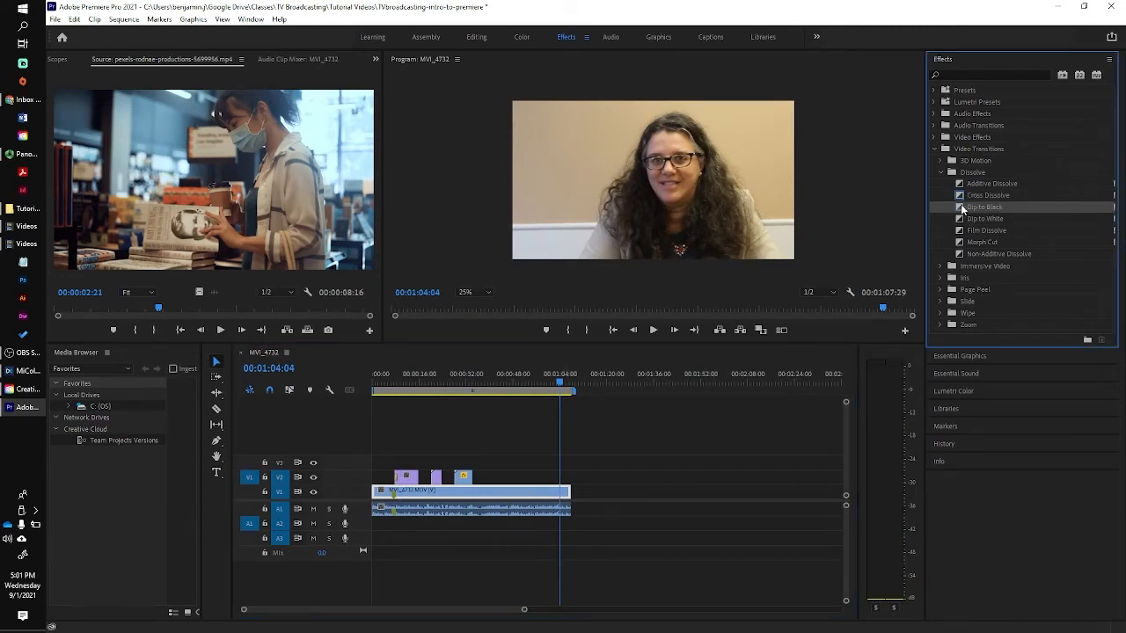
{"action": "left_click_drag", "start_coordinate": [911, 224], "coordinate": [568, 493]}
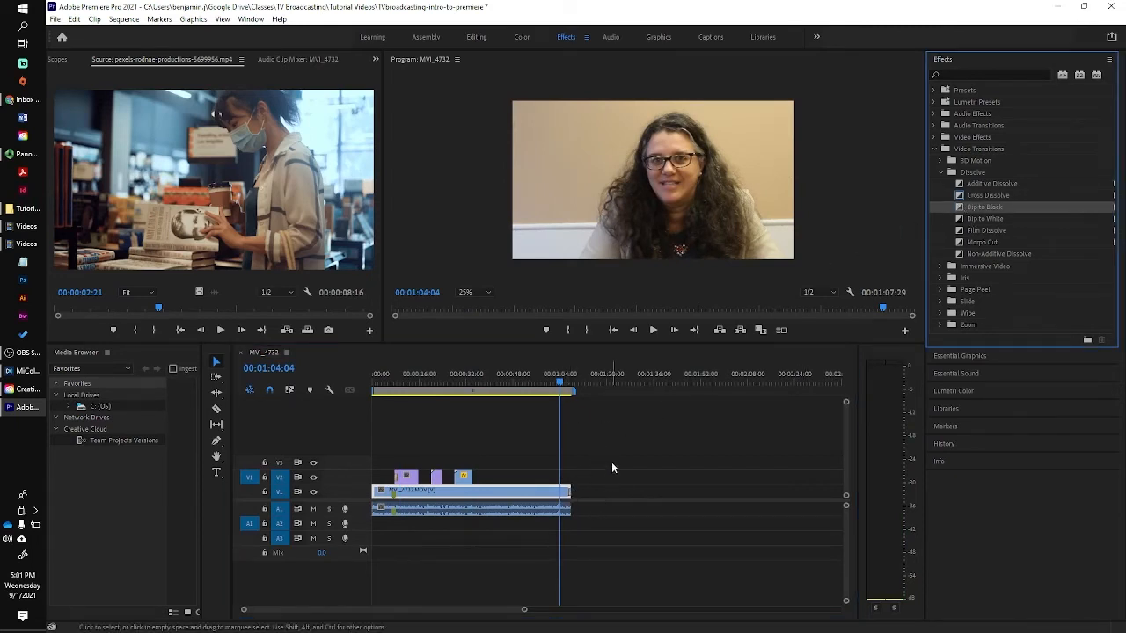
{"action": "left_click", "coordinate": [567, 384]}
{"action": "key", "text": "space"}
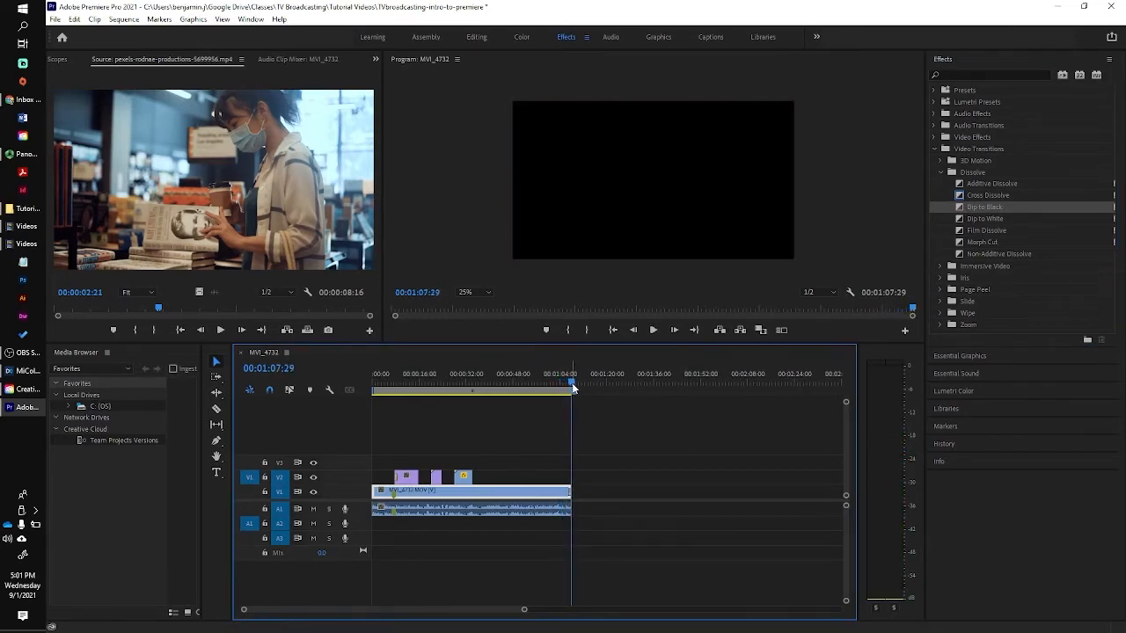
{"action": "left_click_drag", "start_coordinate": [573, 387], "coordinate": [382, 382]}
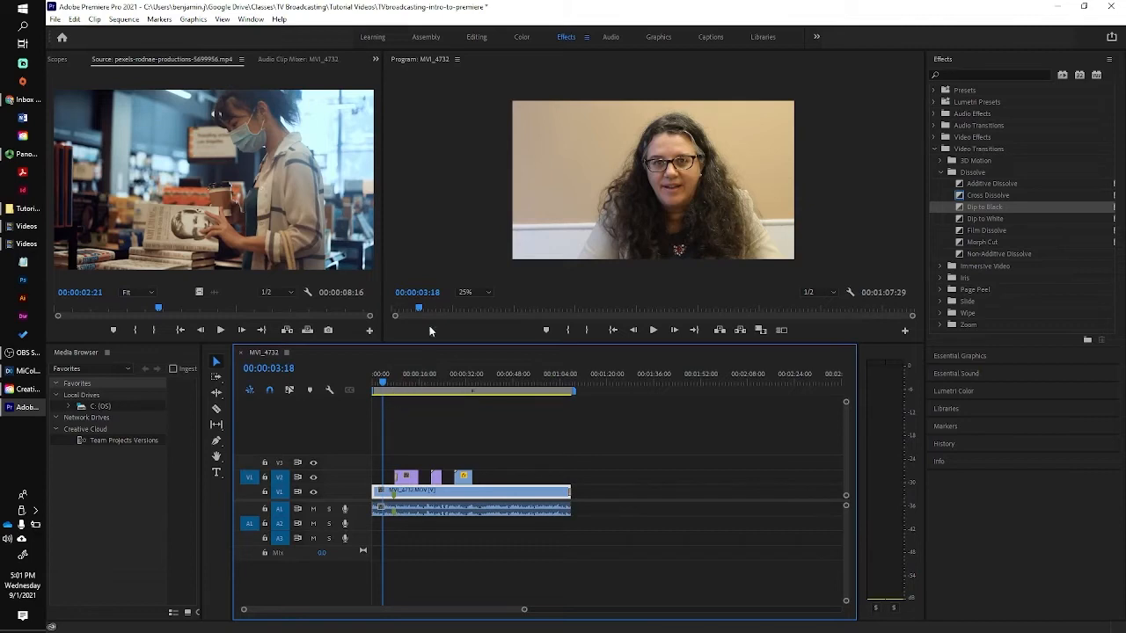
In the Graphics workspace, place the Basic Lower Third template on V3 at the playhead.
{"action": "left_click", "coordinate": [660, 37]}
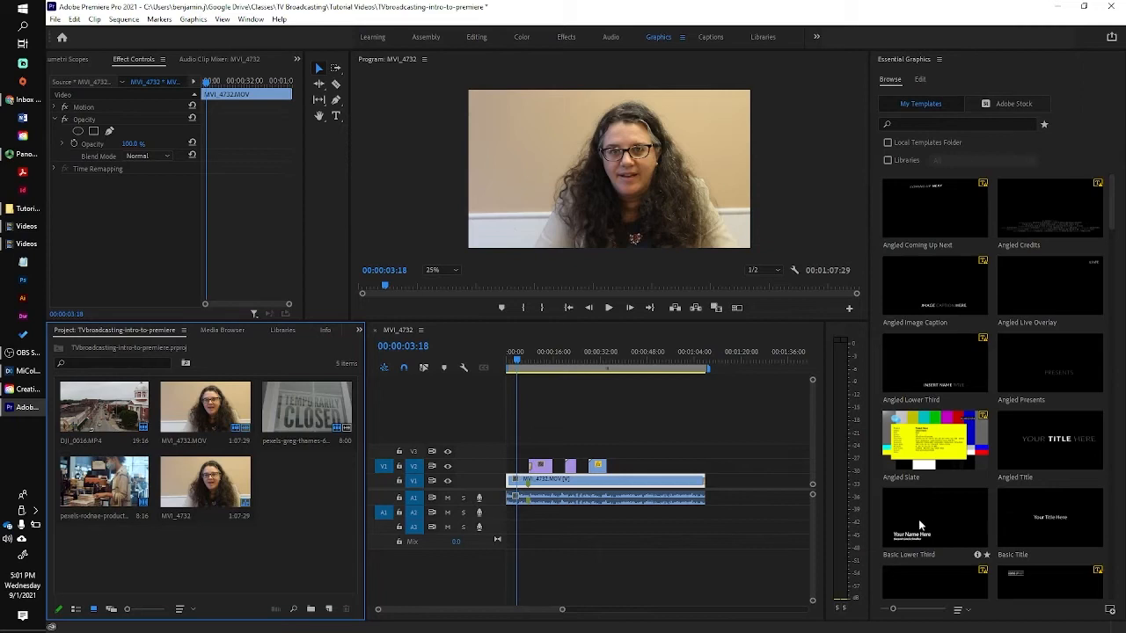
{"action": "left_click_drag", "start_coordinate": [918, 519], "coordinate": [524, 455]}
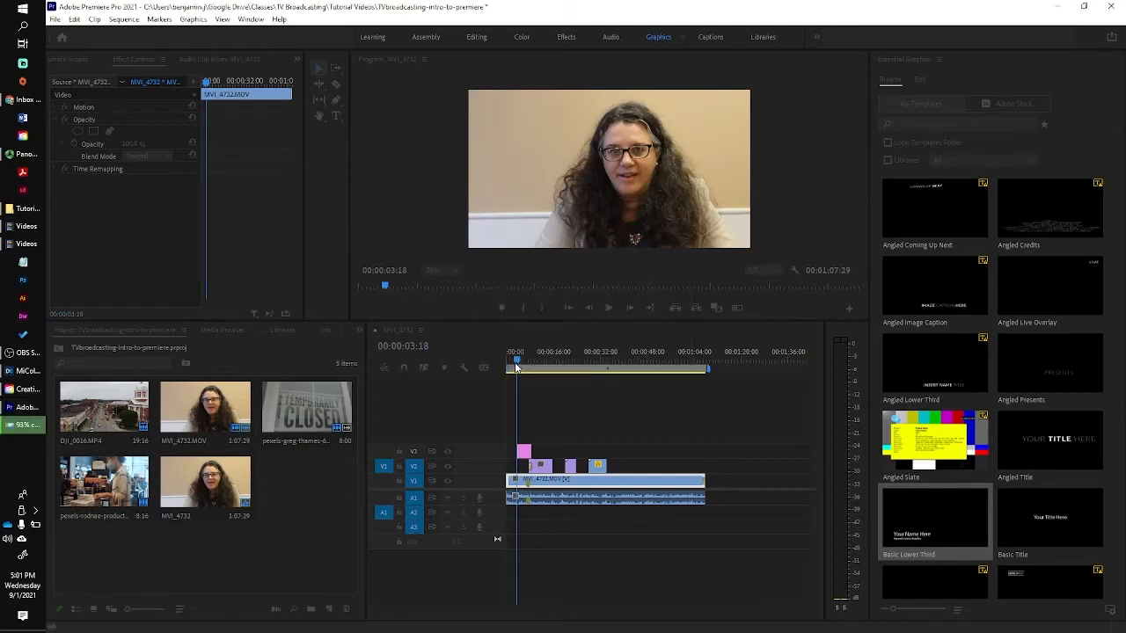
Reposition the lower-third text group further left and higher over the interview's lower left.
{"action": "left_click_drag", "start_coordinate": [519, 374], "coordinate": [524, 372]}
{"action": "left_click", "coordinate": [532, 215]}
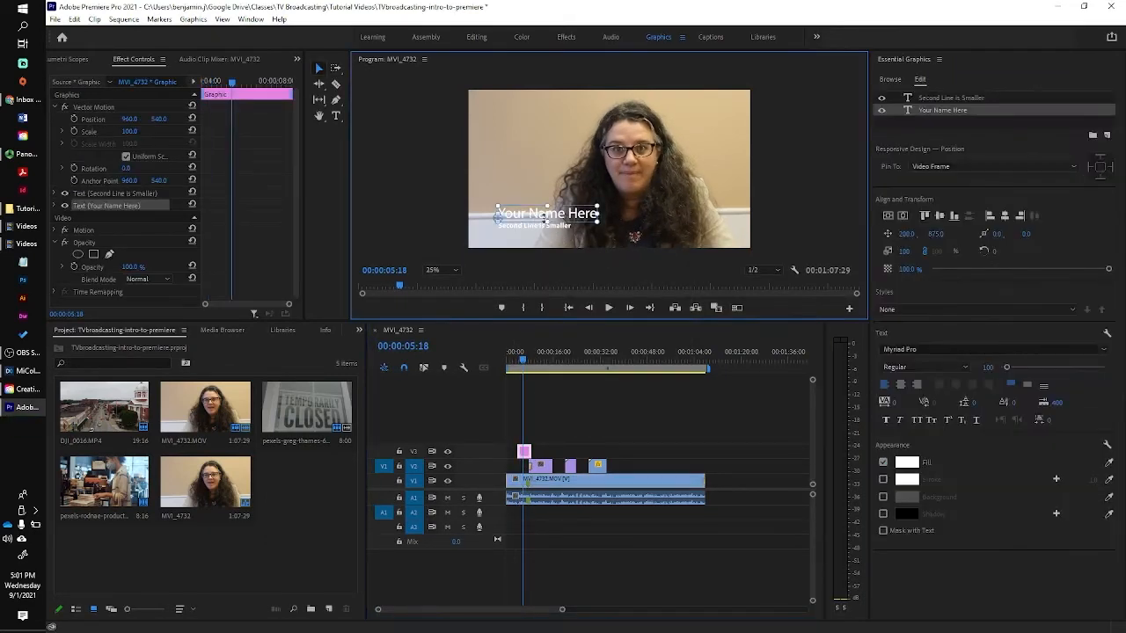
{"action": "left_click", "coordinate": [556, 230]}
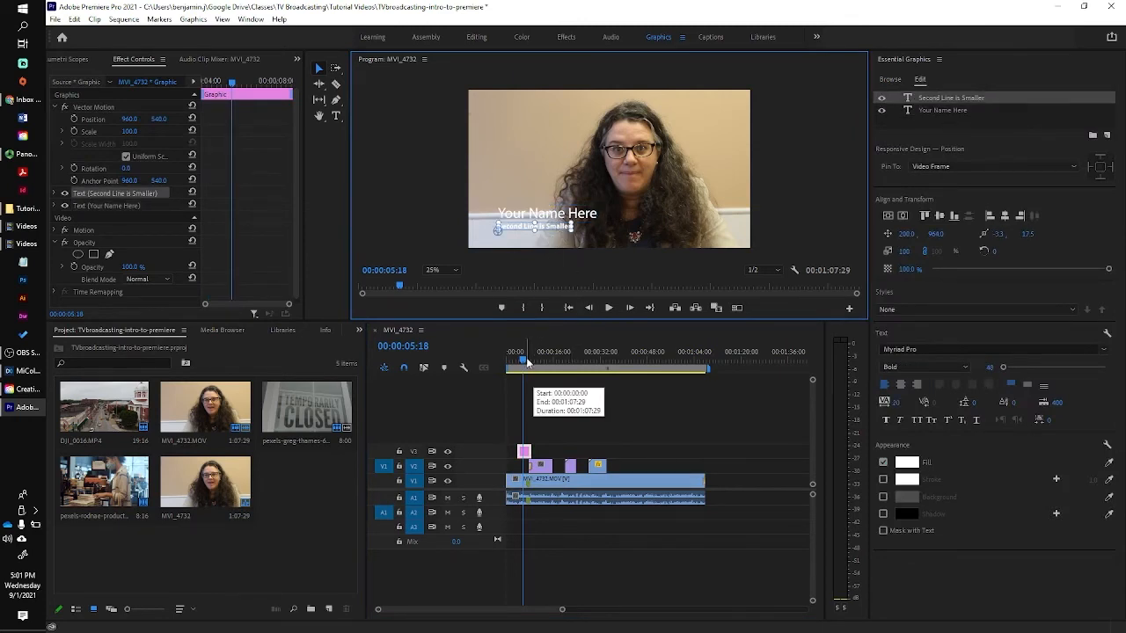
{"action": "left_click_drag", "start_coordinate": [524, 362], "coordinate": [525, 362]}
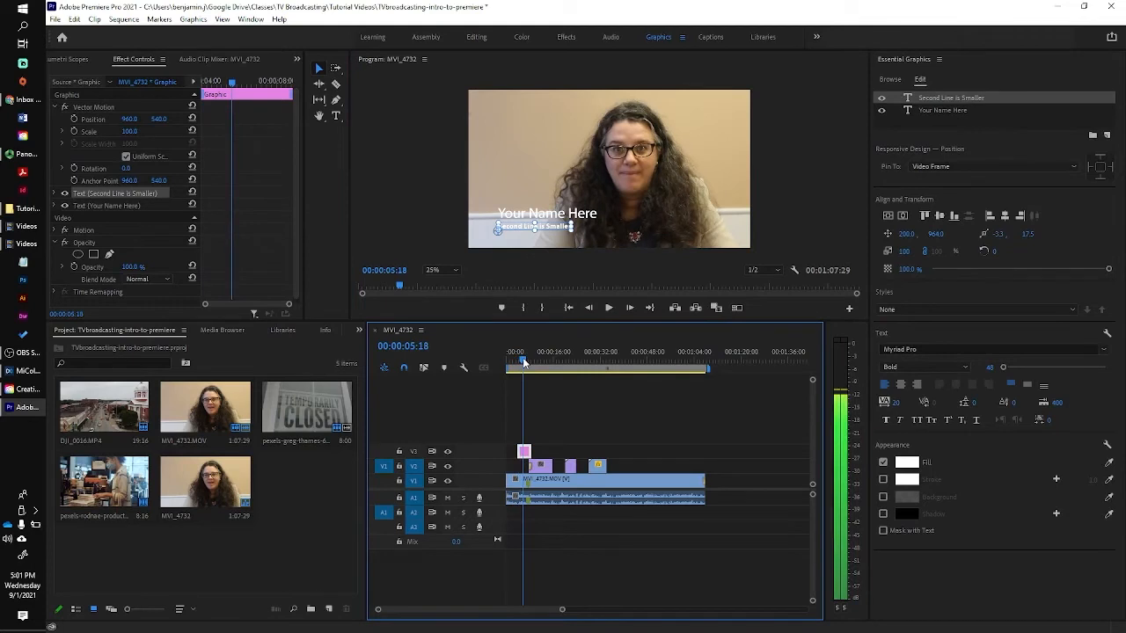
{"action": "left_click", "coordinate": [518, 218]}
{"action": "left_click_drag", "start_coordinate": [524, 225], "coordinate": [525, 187]}
Replace the 'Your Name Here' line with the speaker's full name.
{"action": "left_click", "coordinate": [521, 165]}
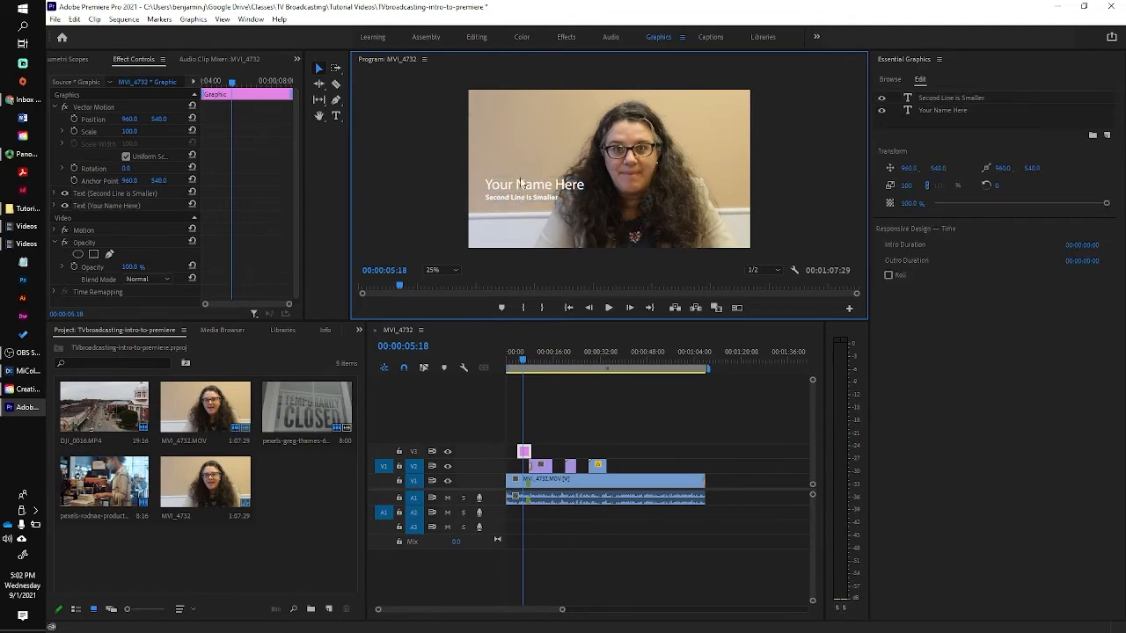
{"action": "left_click", "coordinate": [521, 183]}
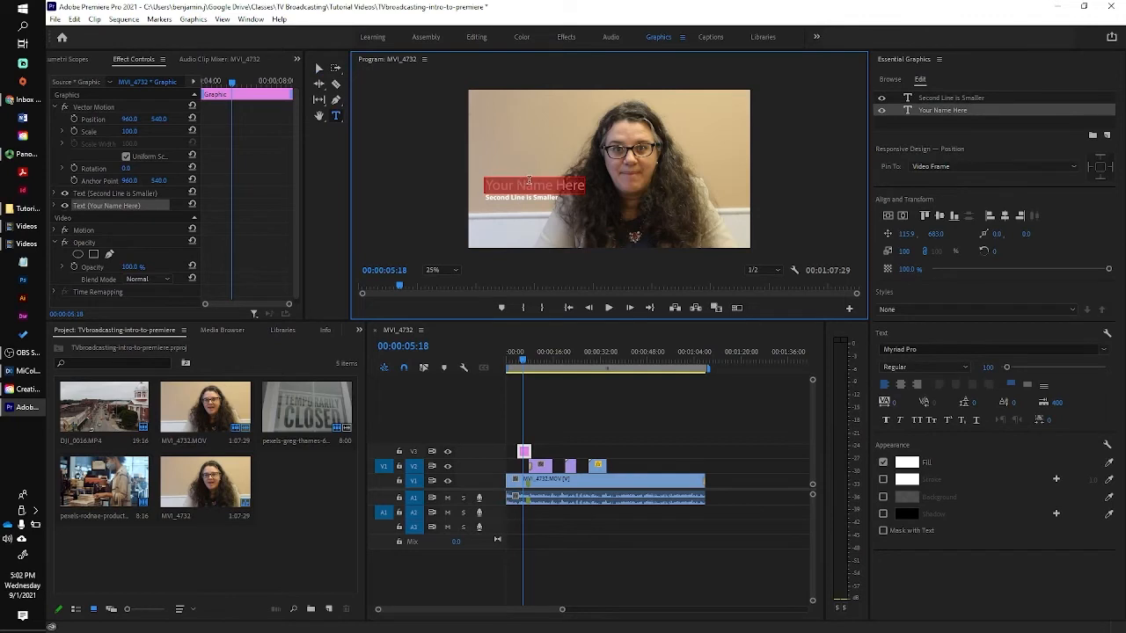
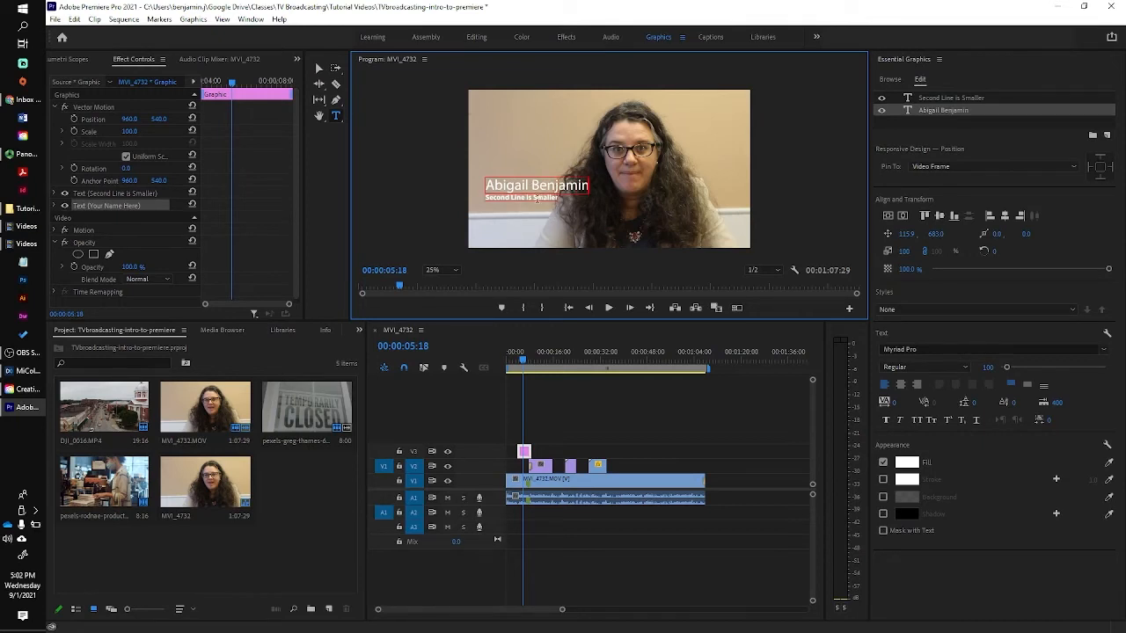
Clear the 'Second Line is Smaller' placeholder and set the second line to 'Attorney at Law'.
{"action": "triple_click", "coordinate": [538, 198]}
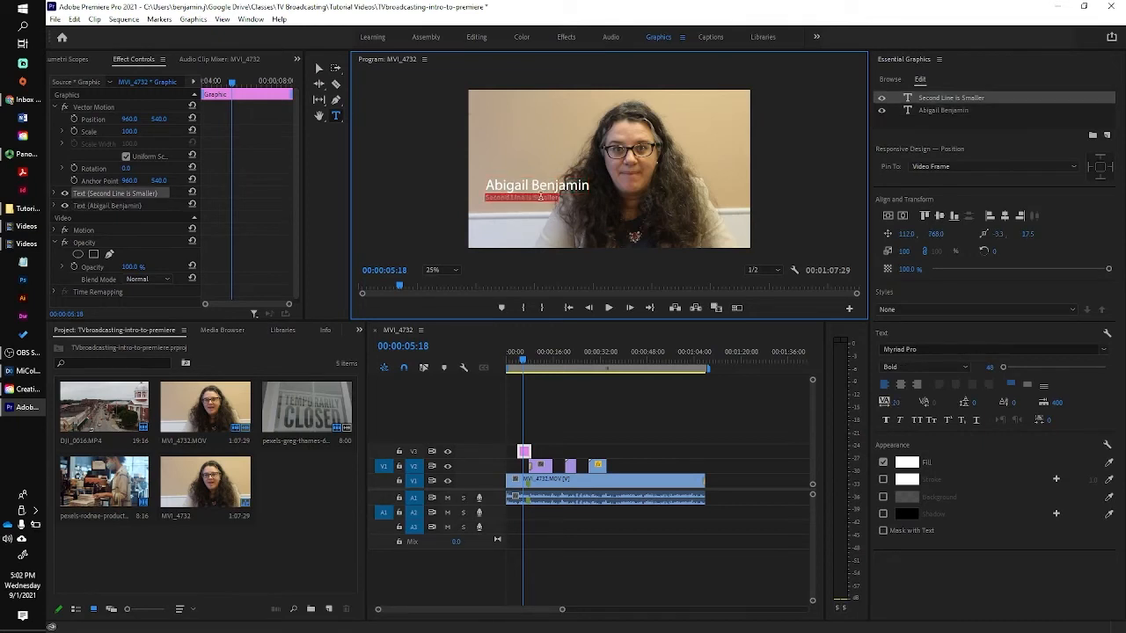
{"action": "key", "text": "BackSpace"}
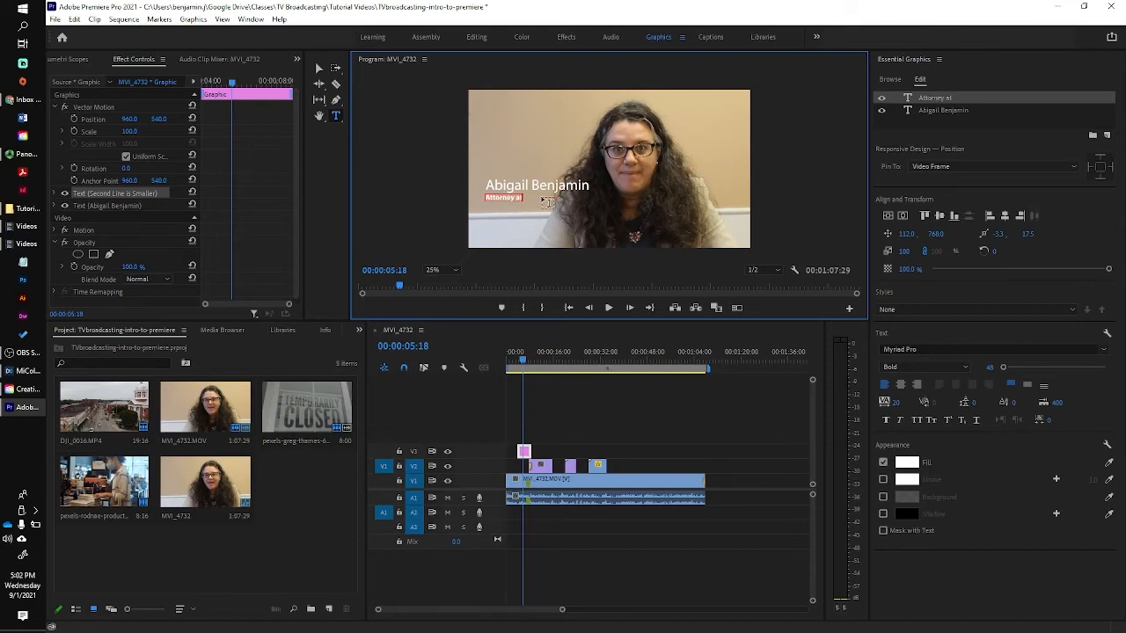
{"action": "left_click", "coordinate": [488, 129]}
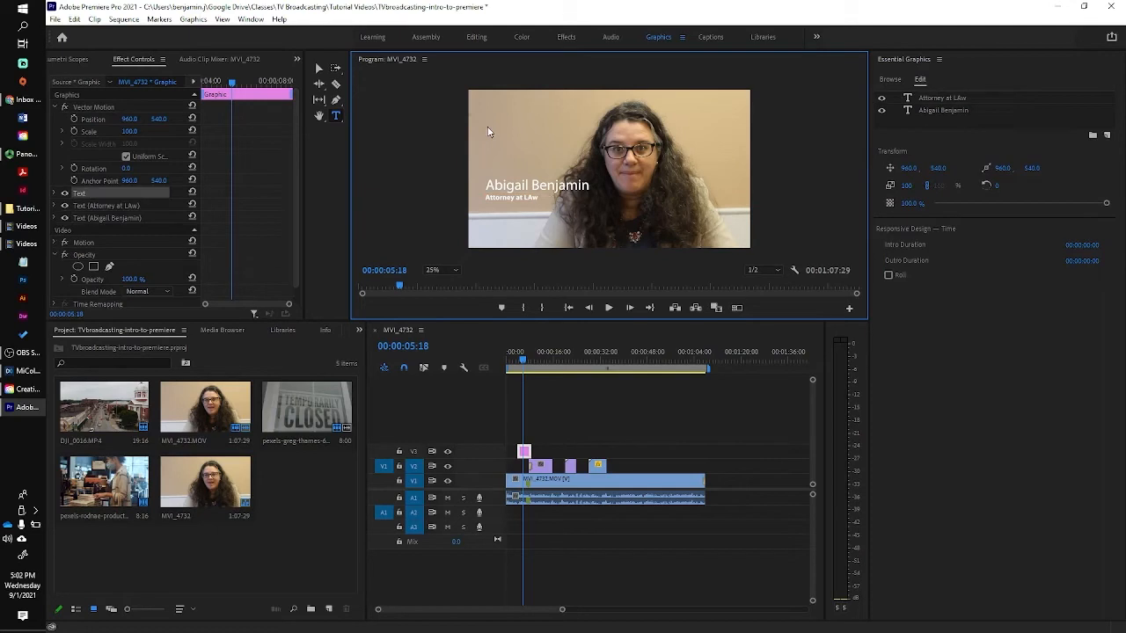
{"action": "left_click", "coordinate": [532, 198]}
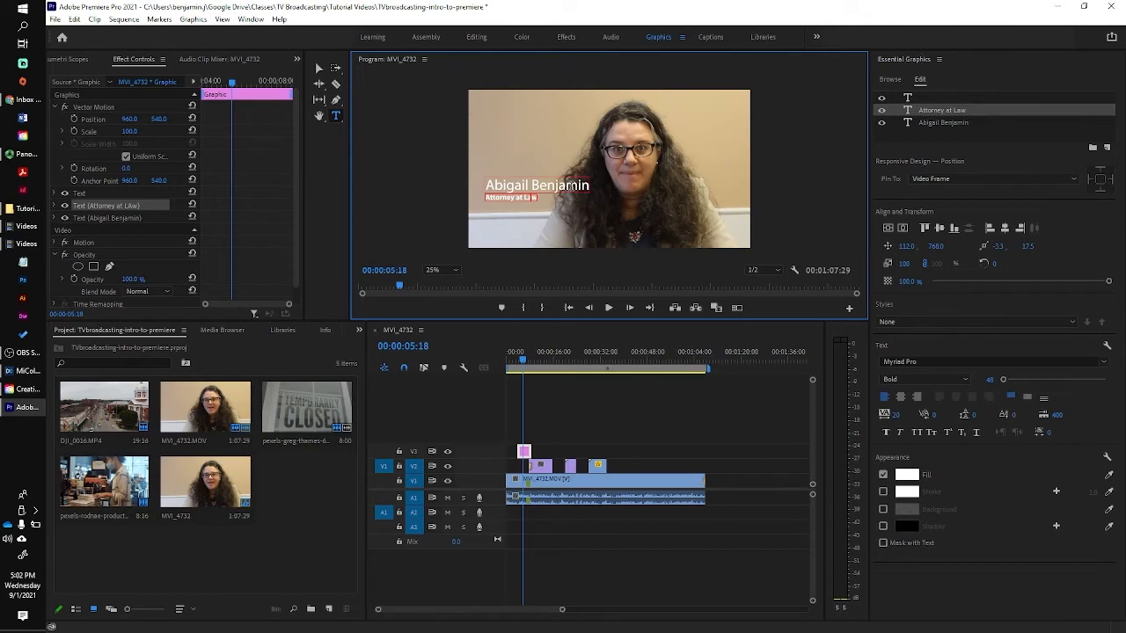
Change the speaker's name line to the Avenir font with Black weight.
{"action": "left_click", "coordinate": [571, 186]}
{"action": "triple_click", "coordinate": [574, 186]}
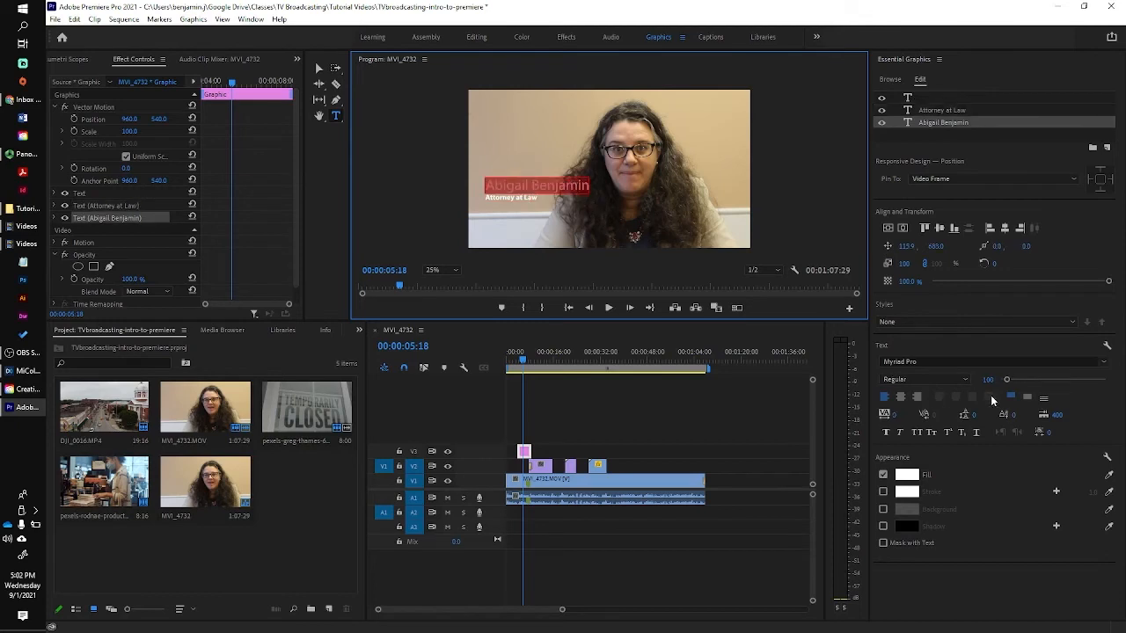
{"action": "left_click", "coordinate": [1104, 362]}
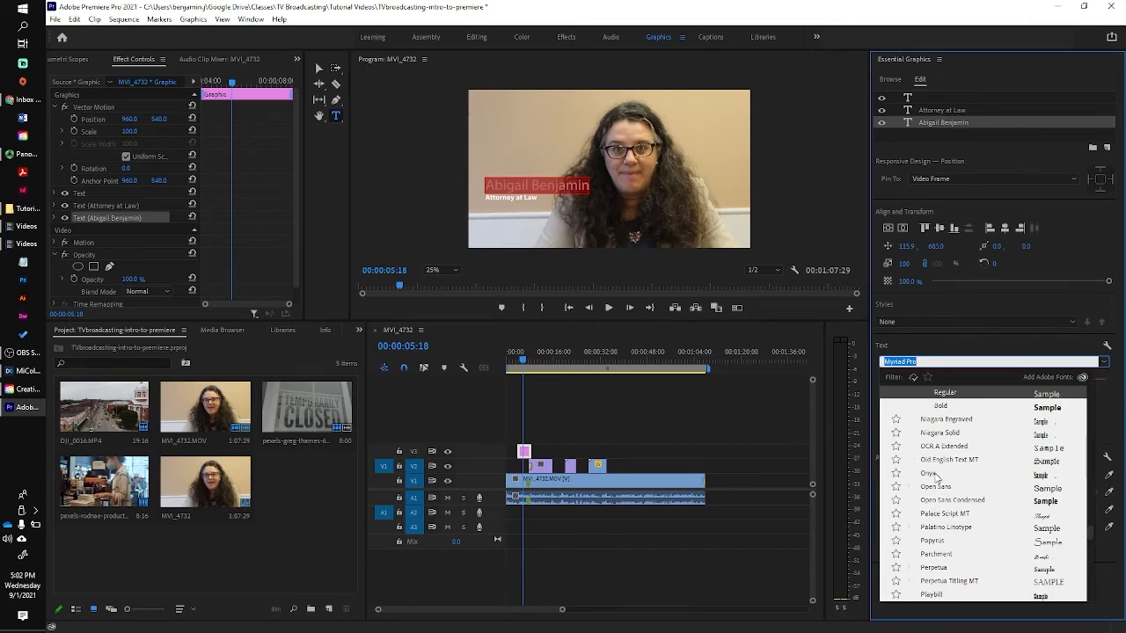
{"action": "scroll", "coordinate": [935, 480], "scroll_direction": "up", "scroll_amount": 20}
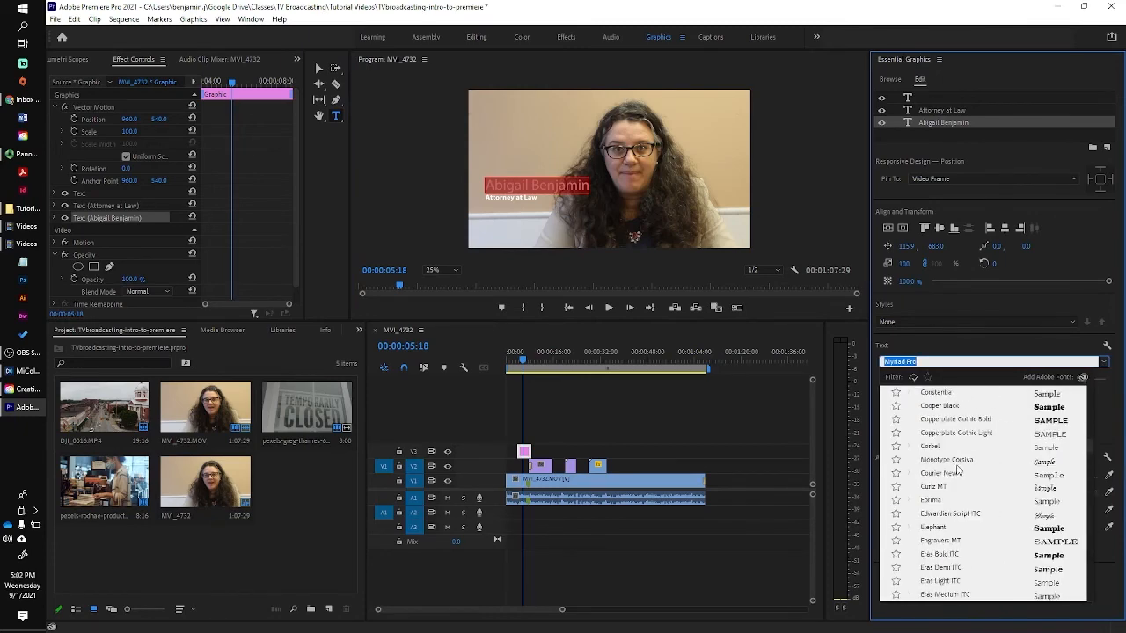
{"action": "scroll", "coordinate": [958, 471], "scroll_direction": "up", "scroll_amount": 15}
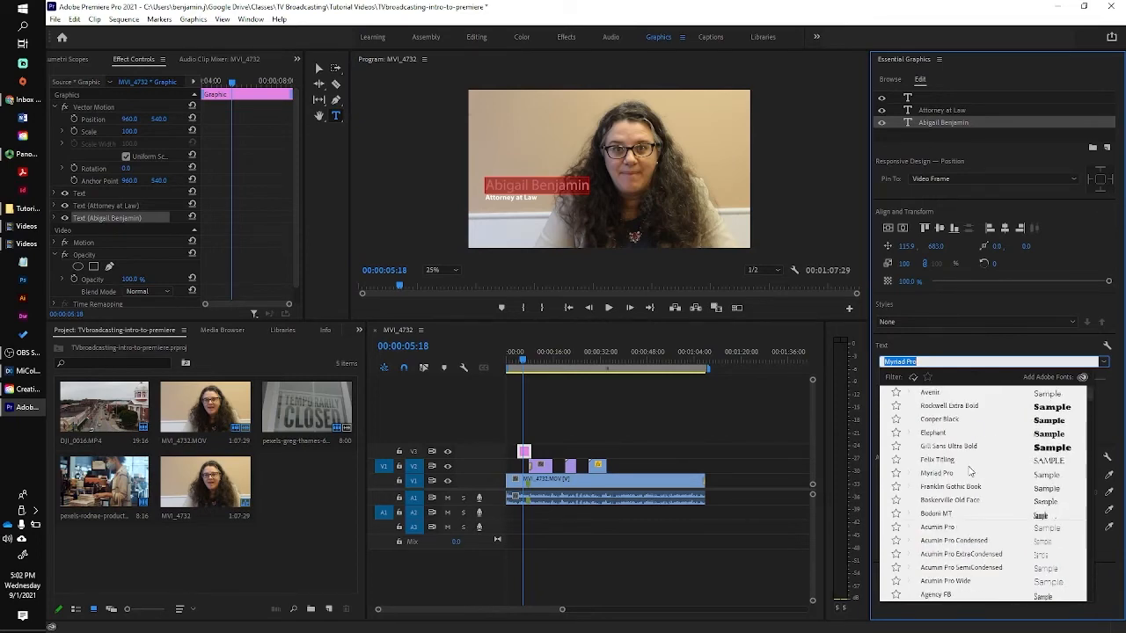
{"action": "left_click", "coordinate": [946, 393]}
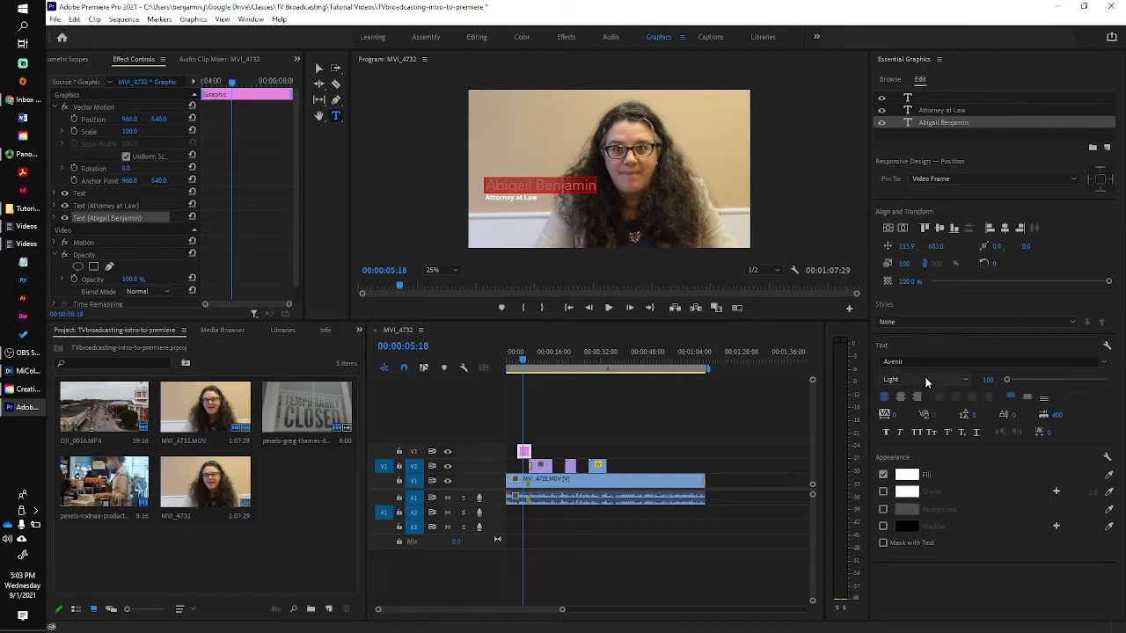
{"action": "left_click", "coordinate": [964, 382]}
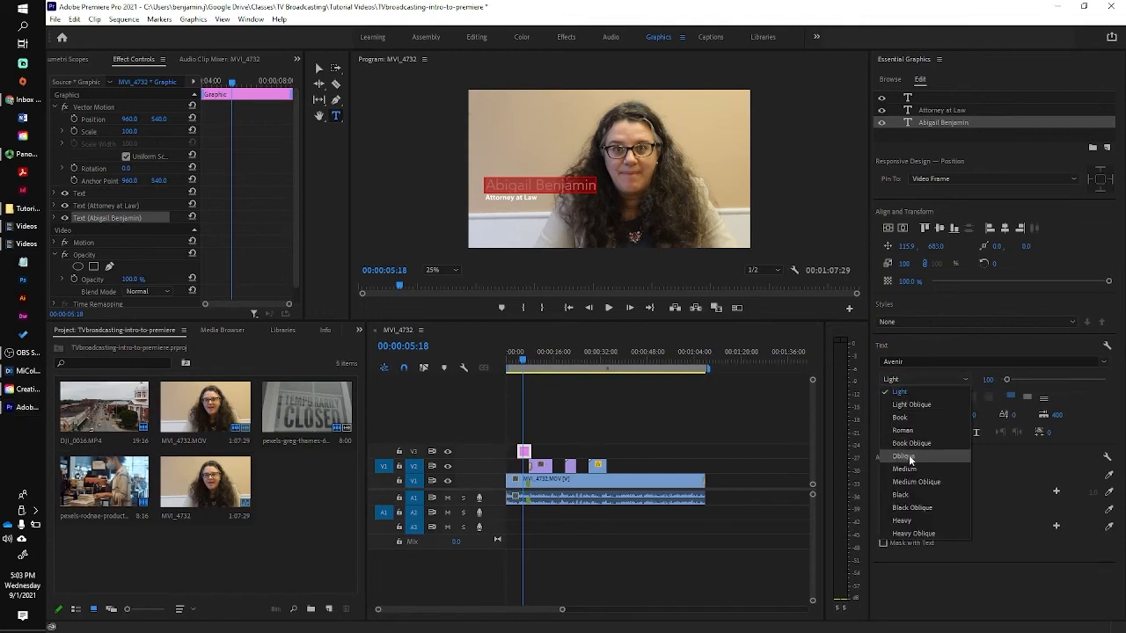
{"action": "left_click", "coordinate": [906, 495]}
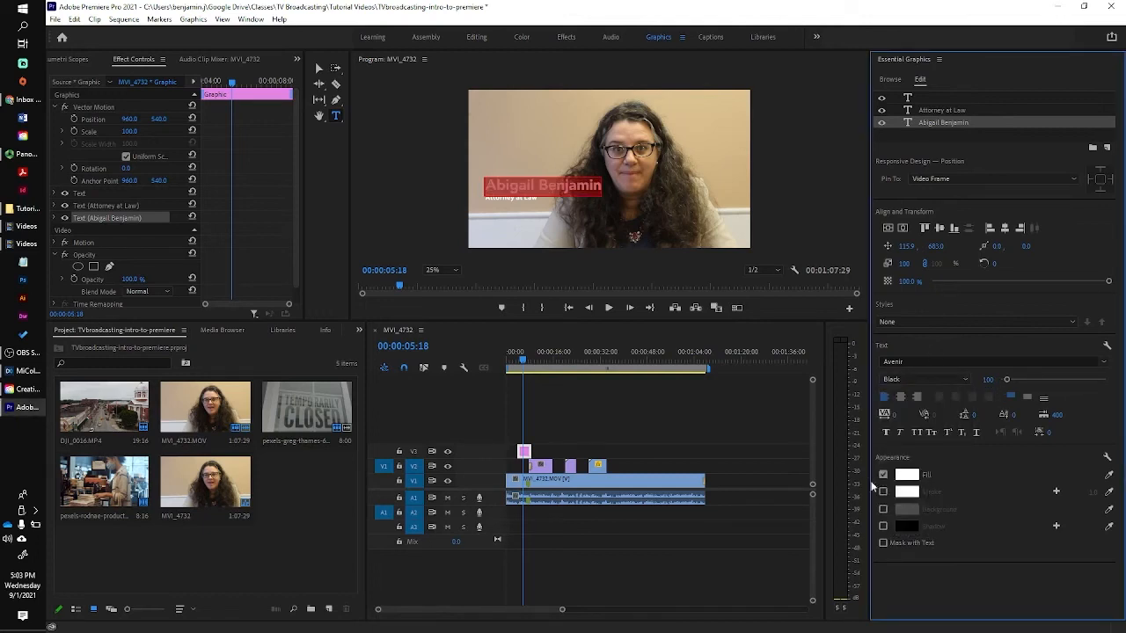
Try an FF0000 red fill on the name, undo it back to white, and deselect the title.
{"action": "left_click", "coordinate": [908, 475]}
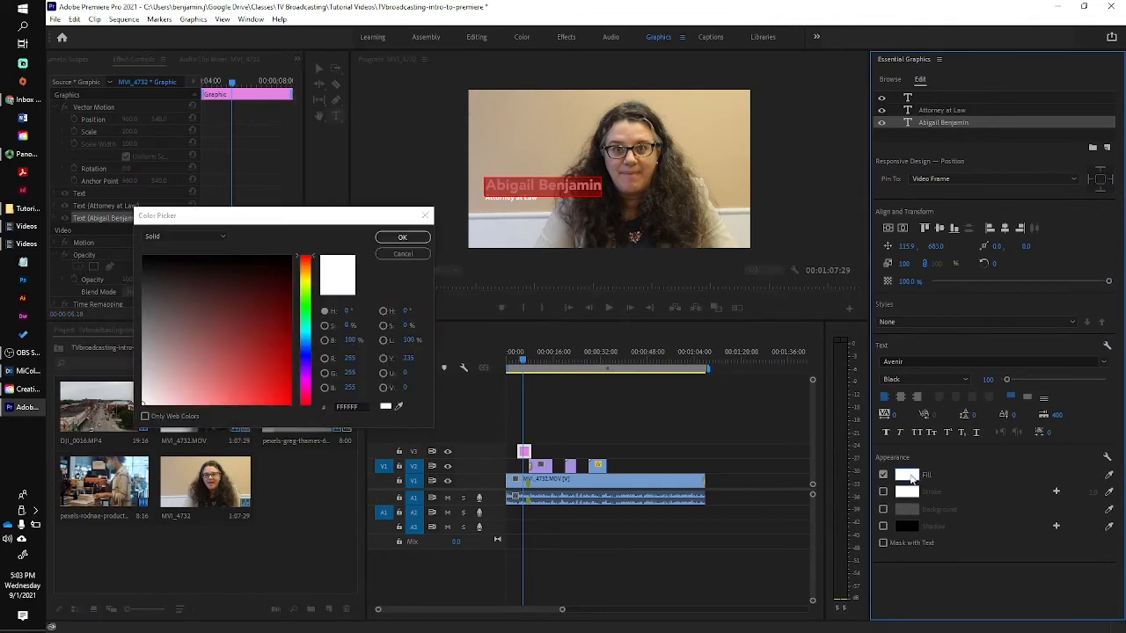
{"action": "left_click", "coordinate": [291, 405]}
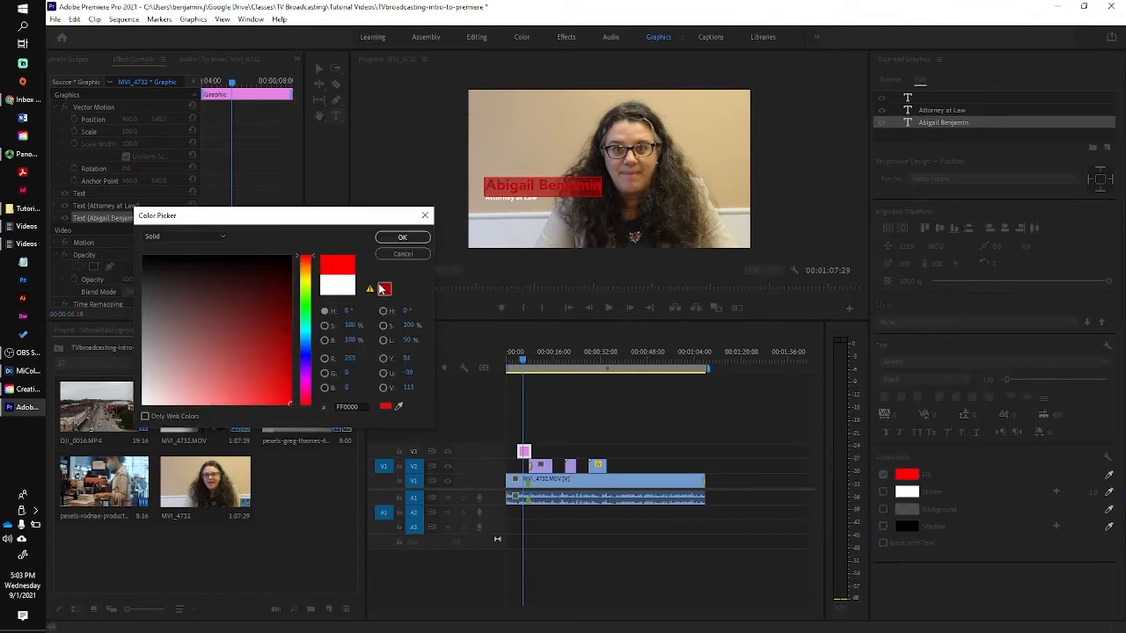
{"action": "left_click", "coordinate": [403, 239]}
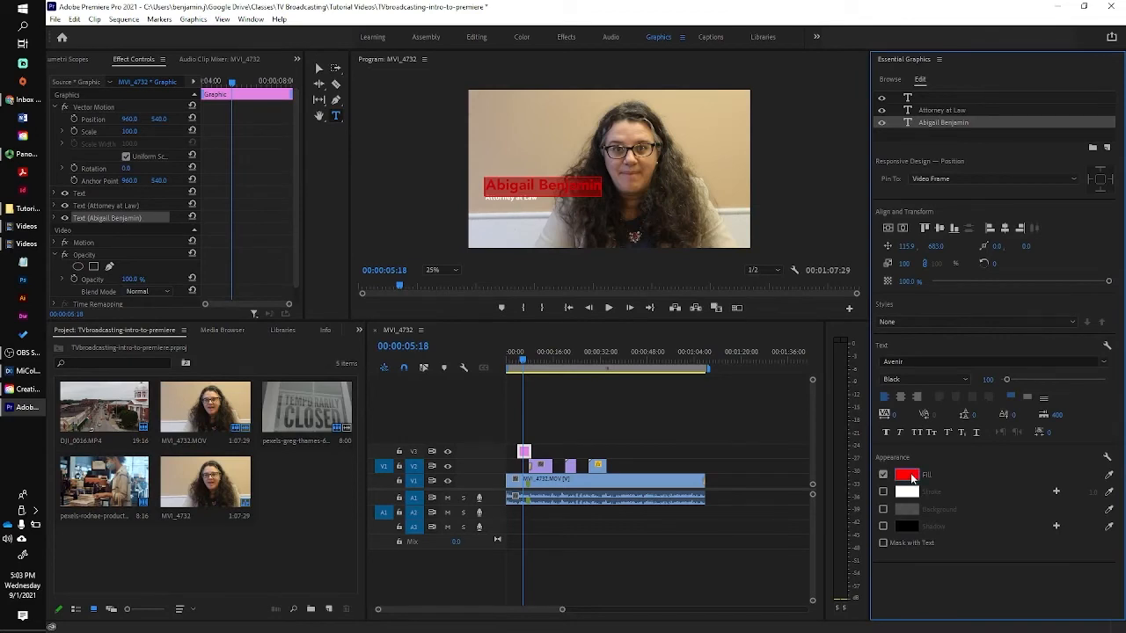
{"action": "left_click", "coordinate": [76, 20]}
{"action": "left_click", "coordinate": [89, 33]}
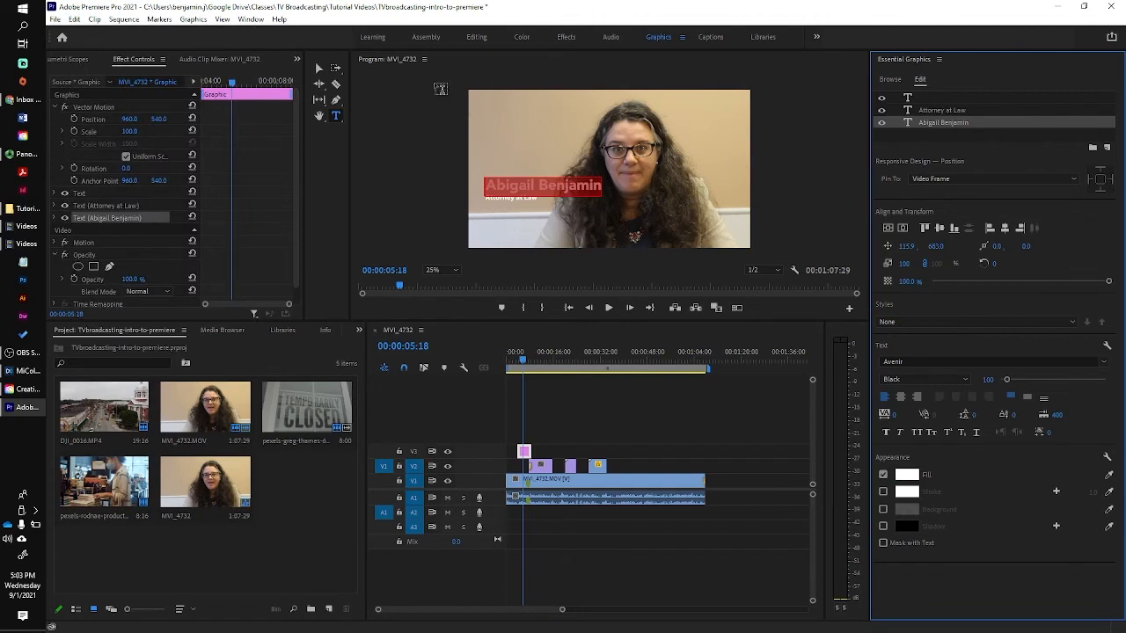
{"action": "left_click", "coordinate": [319, 70]}
{"action": "left_click", "coordinate": [442, 165]}
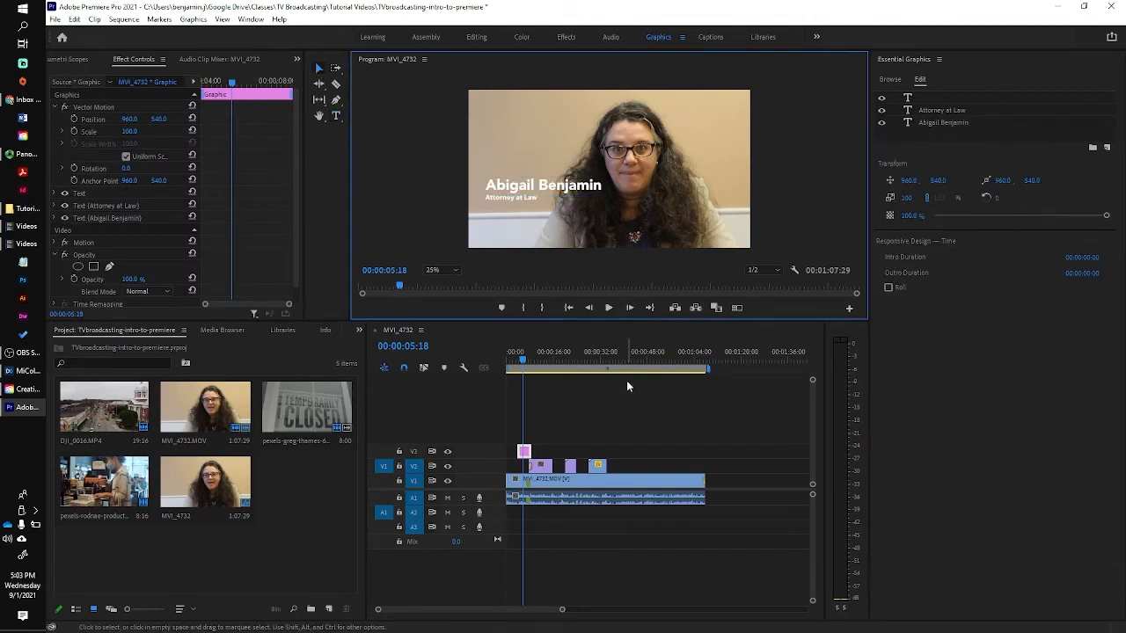
Preview the lower-third start, then go through the Editing workspace to the Effects workspace.
{"action": "left_click", "coordinate": [525, 364]}
{"action": "left_click_drag", "start_coordinate": [524, 364], "coordinate": [515, 364]}
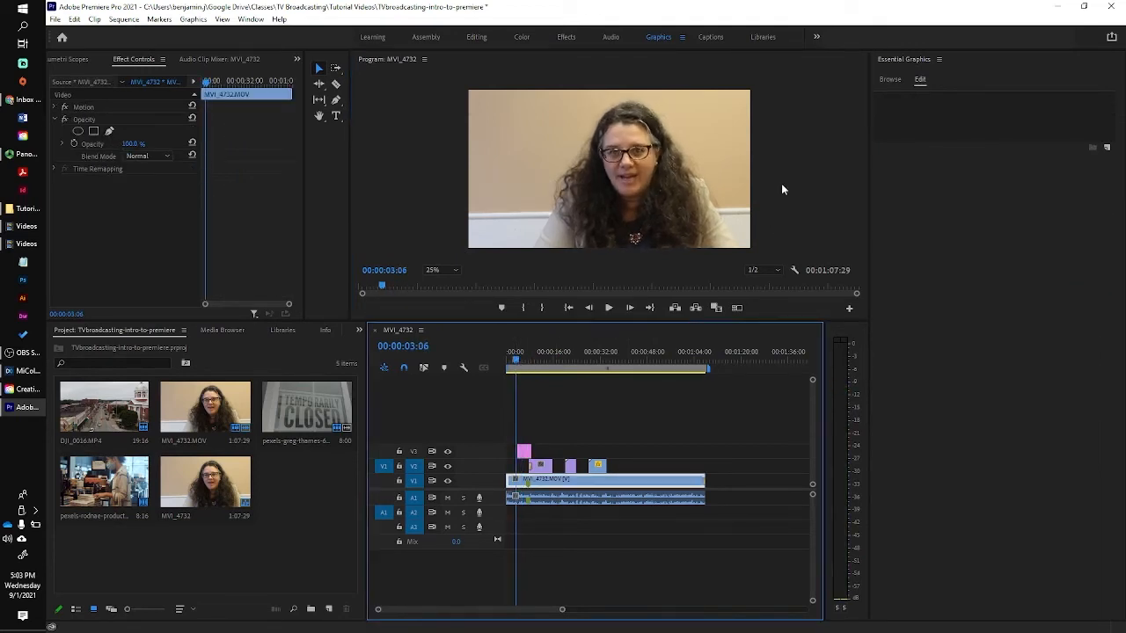
{"action": "left_click", "coordinate": [478, 37]}
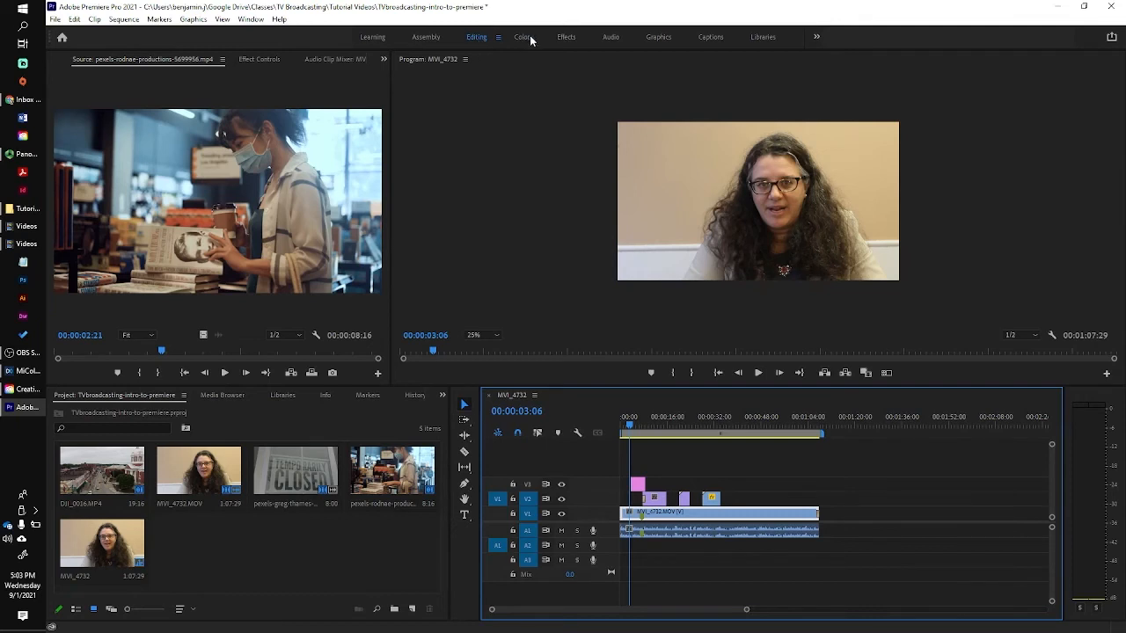
{"action": "left_click", "coordinate": [565, 37]}
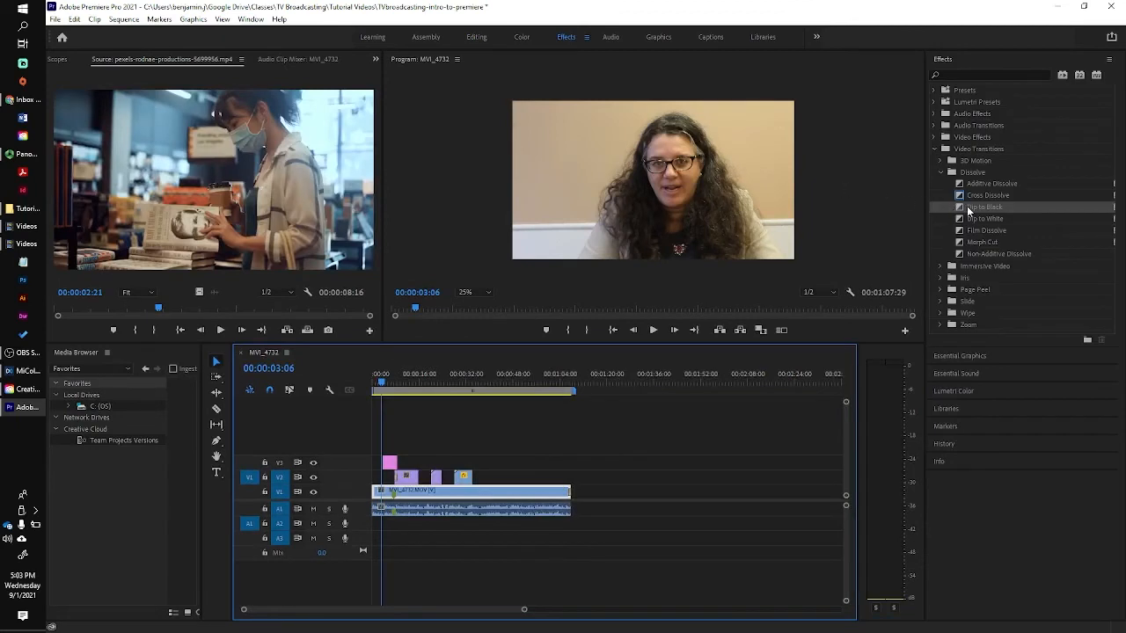
Apply Cross Dissolve at an edit point, review playback to 00:00:06:12, and return to Editing workspace.
{"action": "left_click_drag", "start_coordinate": [962, 200], "coordinate": [387, 473]}
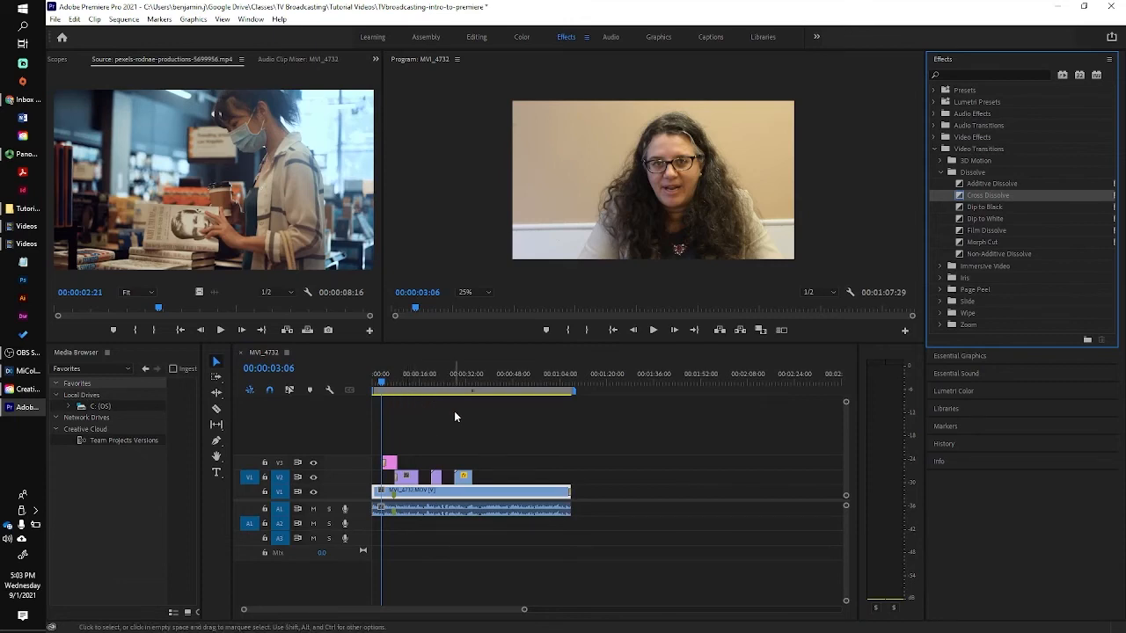
{"action": "left_click", "coordinate": [654, 331]}
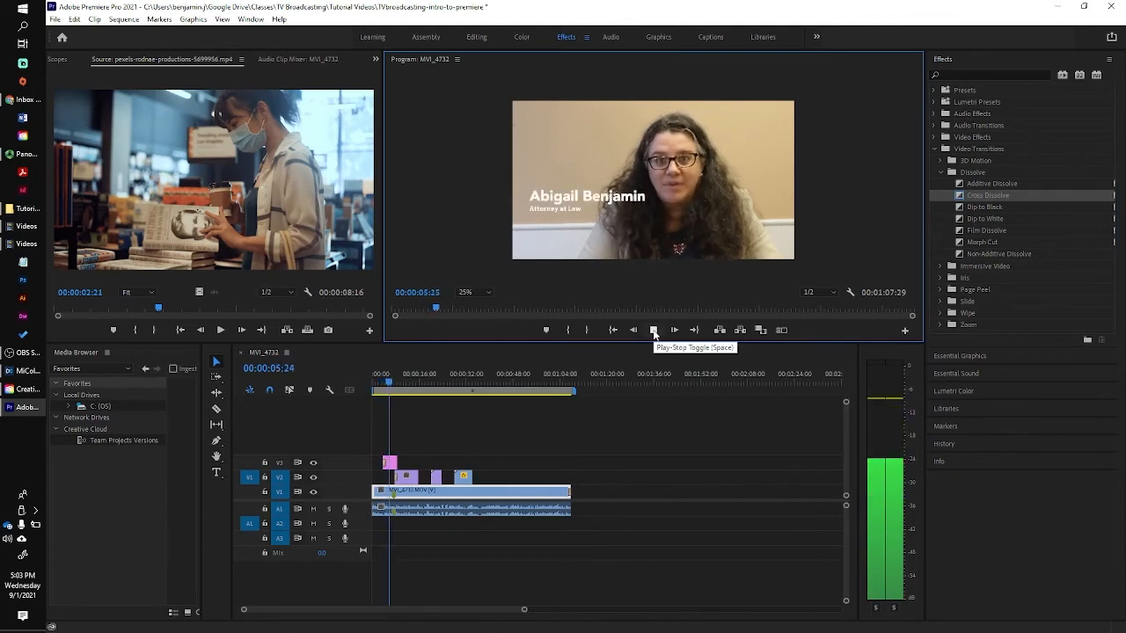
{"action": "left_click", "coordinate": [653, 331]}
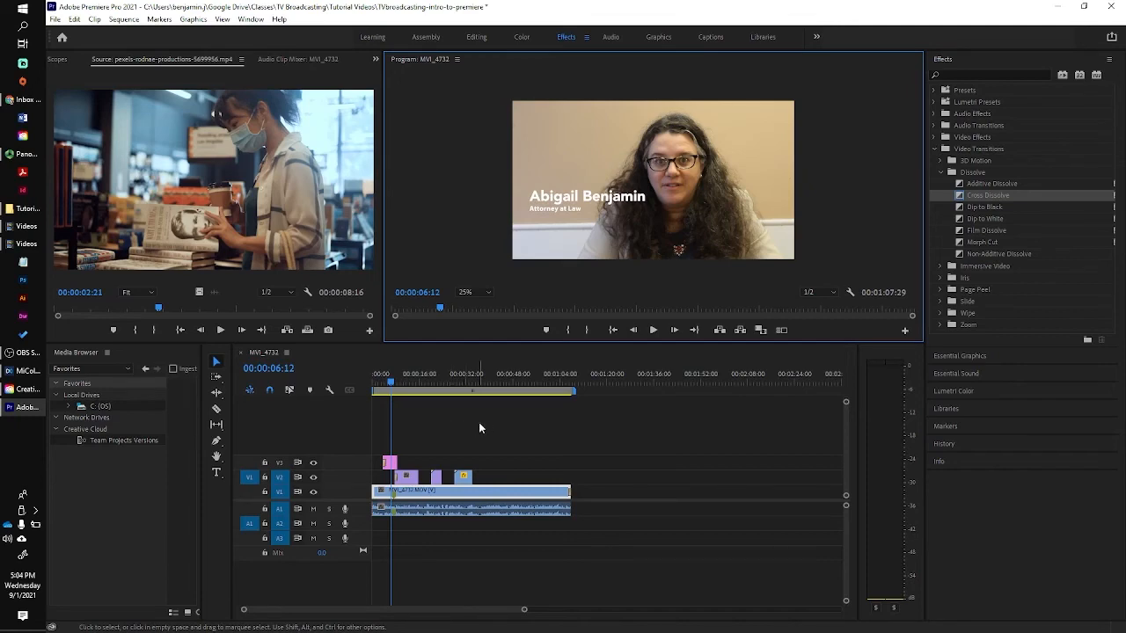
{"action": "left_click", "coordinate": [476, 37]}
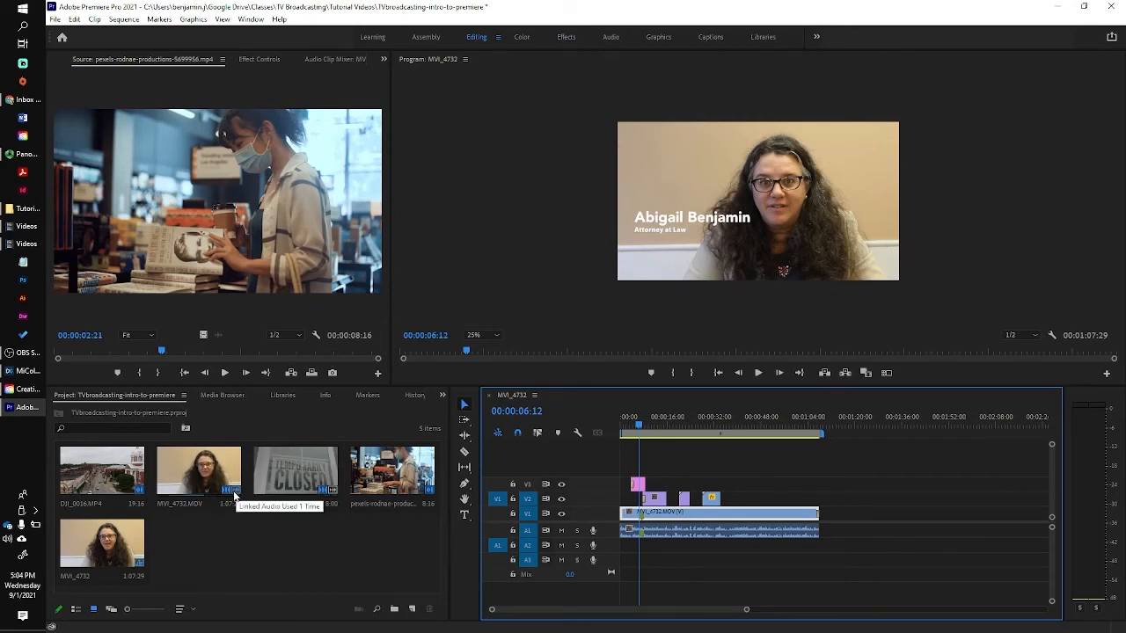
Rename the MVI_4732 sequence to 'Buckhaonnon Interview' in the Project panel.
{"action": "right_click", "coordinate": [109, 578]}
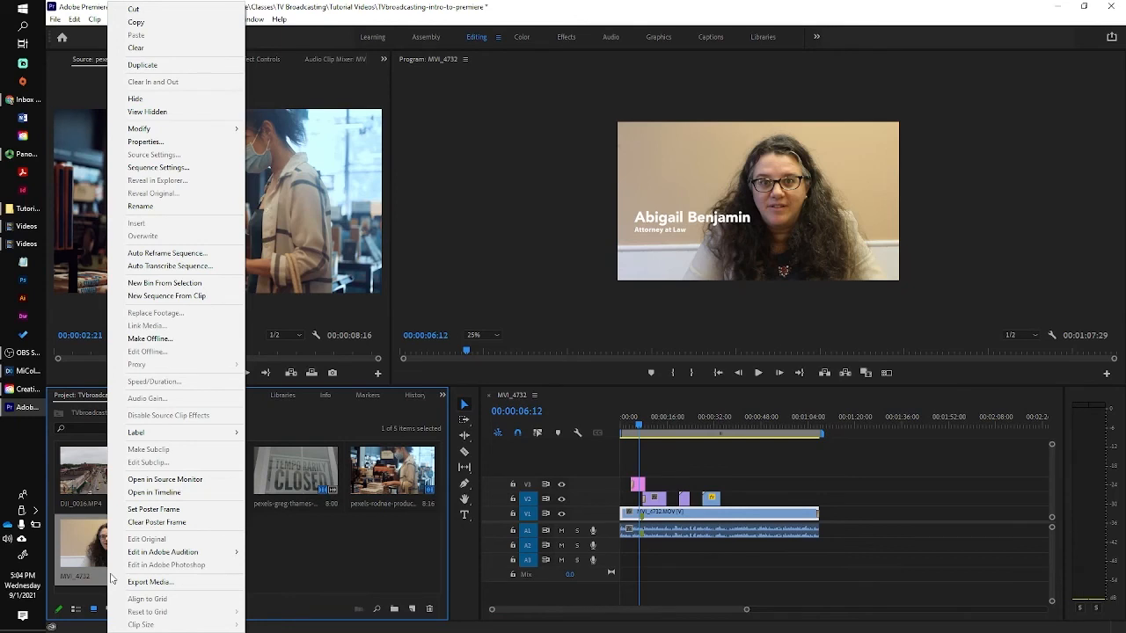
{"action": "left_click", "coordinate": [159, 206]}
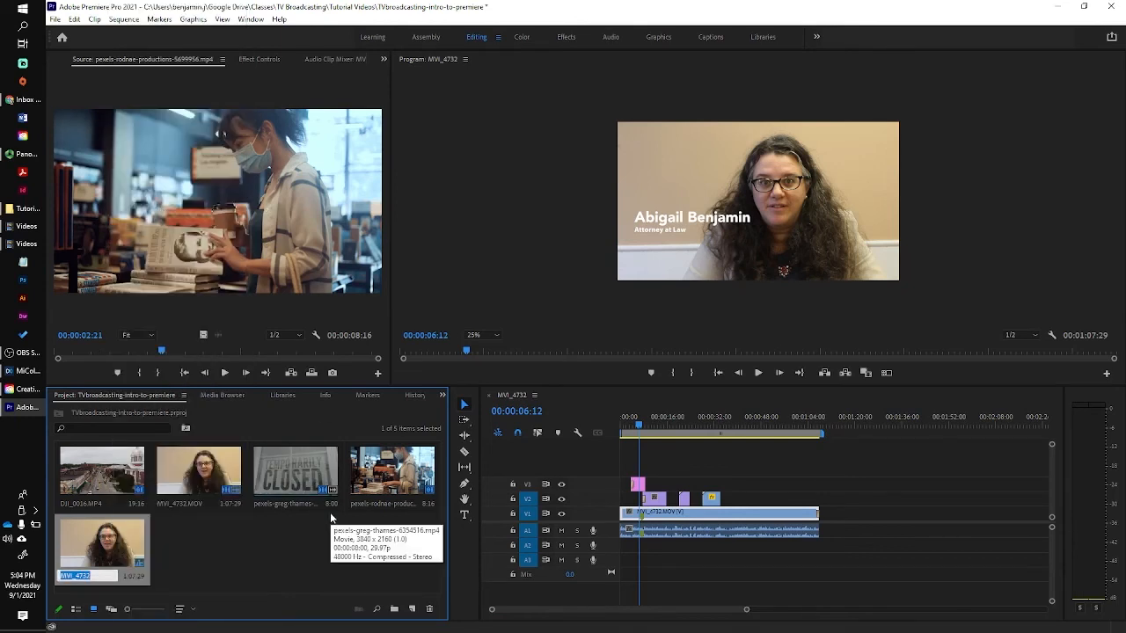
{"action": "type", "text": "Bi"}
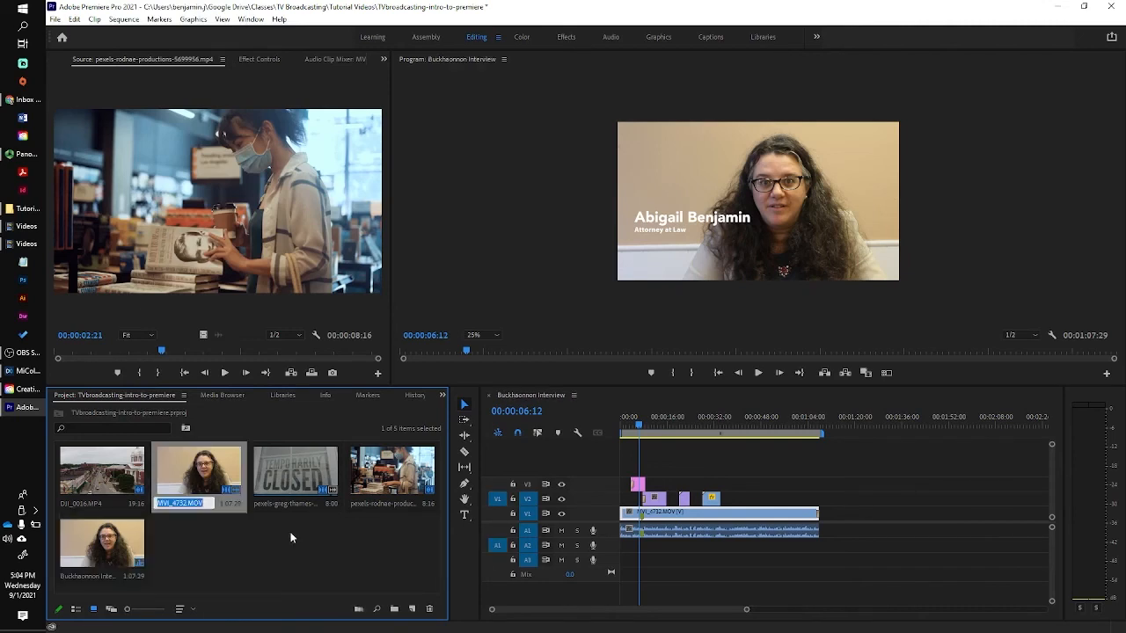
{"action": "left_click", "coordinate": [117, 545]}
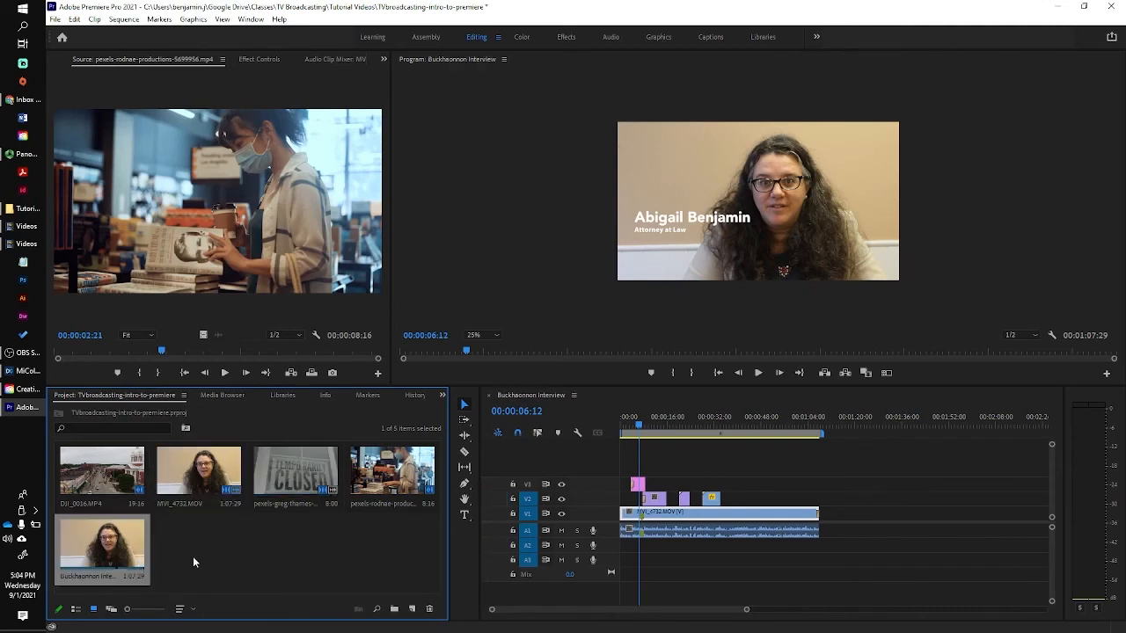
{"action": "left_click", "coordinate": [55, 19]}
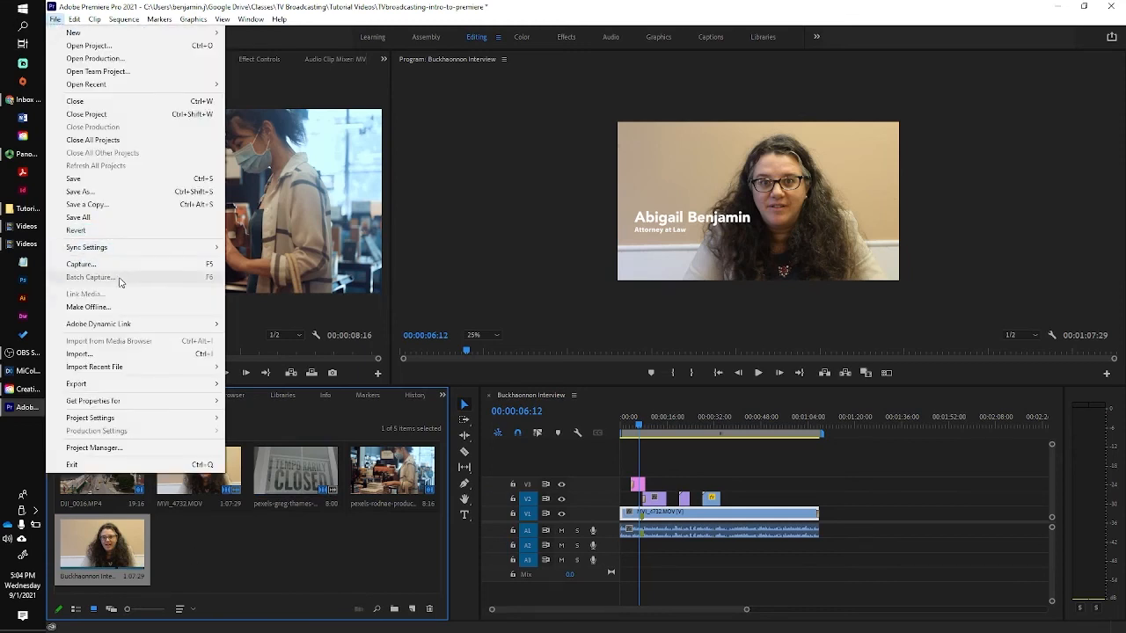
Set up a Media export with H.264 format and open Save As for Buckhaonnon Interview.mp4.
{"action": "mouse_move", "coordinate": [100, 388]}
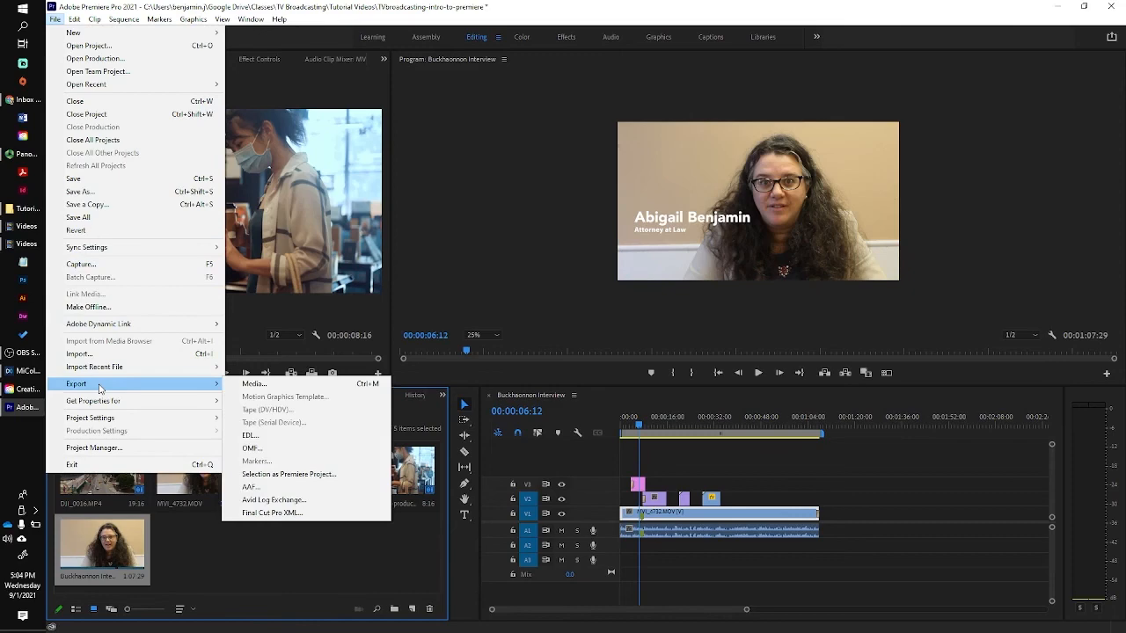
{"action": "left_click", "coordinate": [255, 384]}
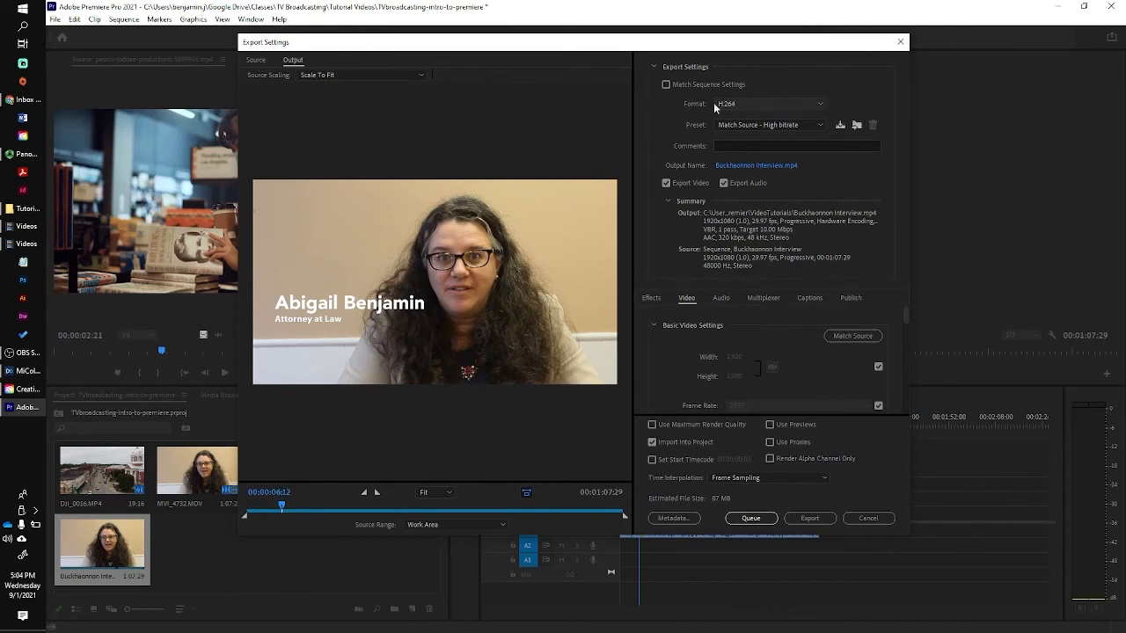
{"action": "left_click", "coordinate": [819, 108]}
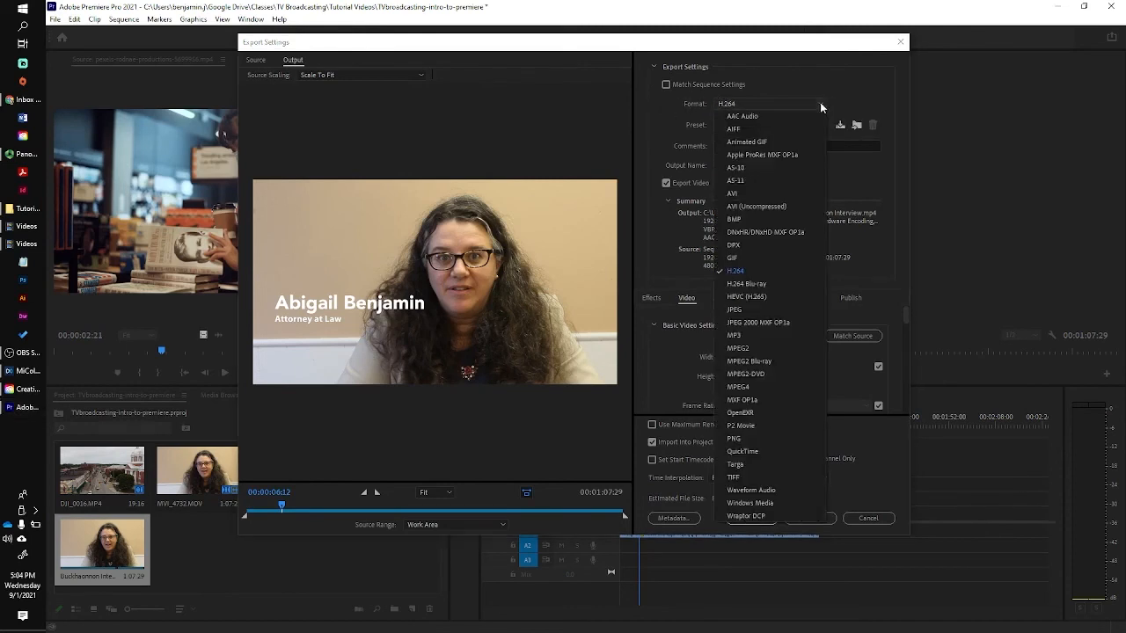
{"action": "left_click", "coordinate": [749, 272]}
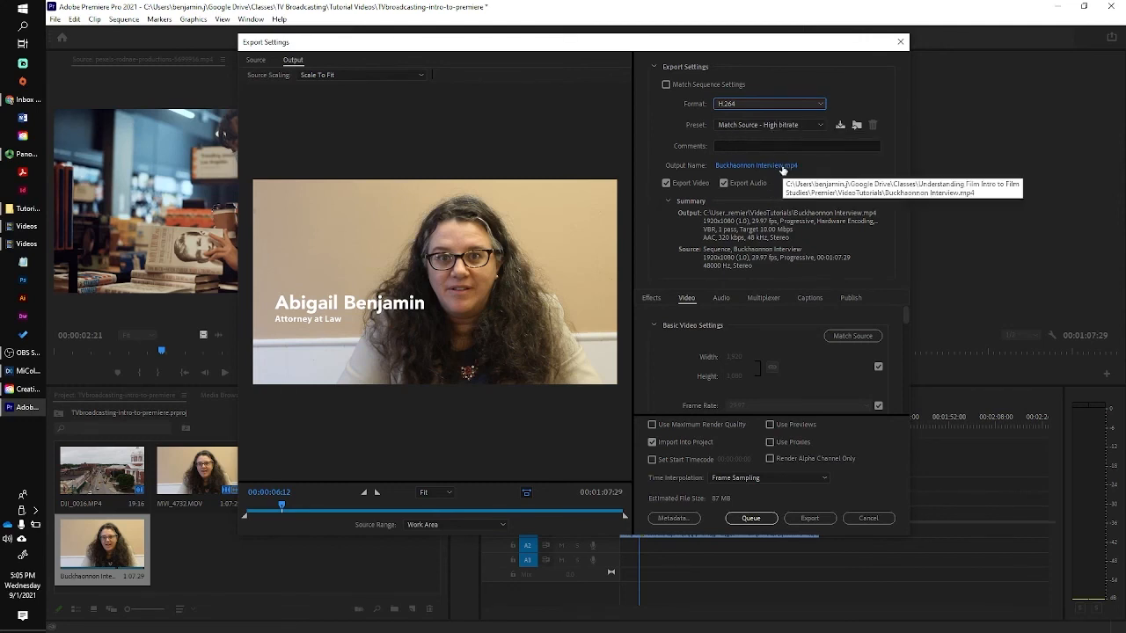
{"action": "left_click", "coordinate": [779, 166]}
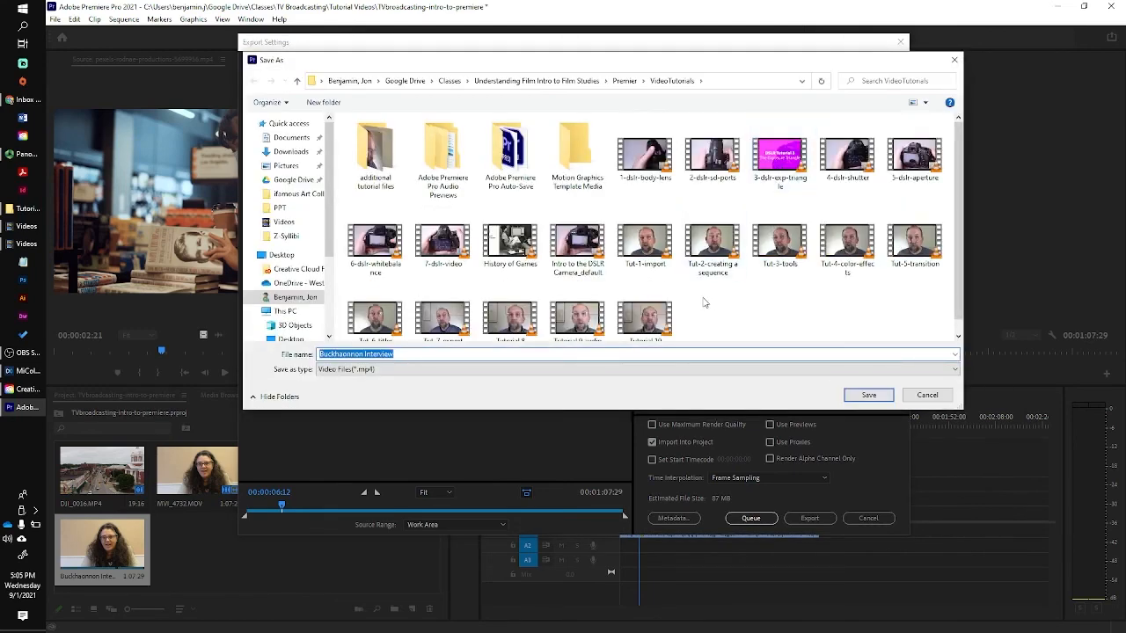
Export the video to Google Drive > Classes > TV Broadcasting > Tutorial Videos.
{"action": "left_click", "coordinate": [281, 184]}
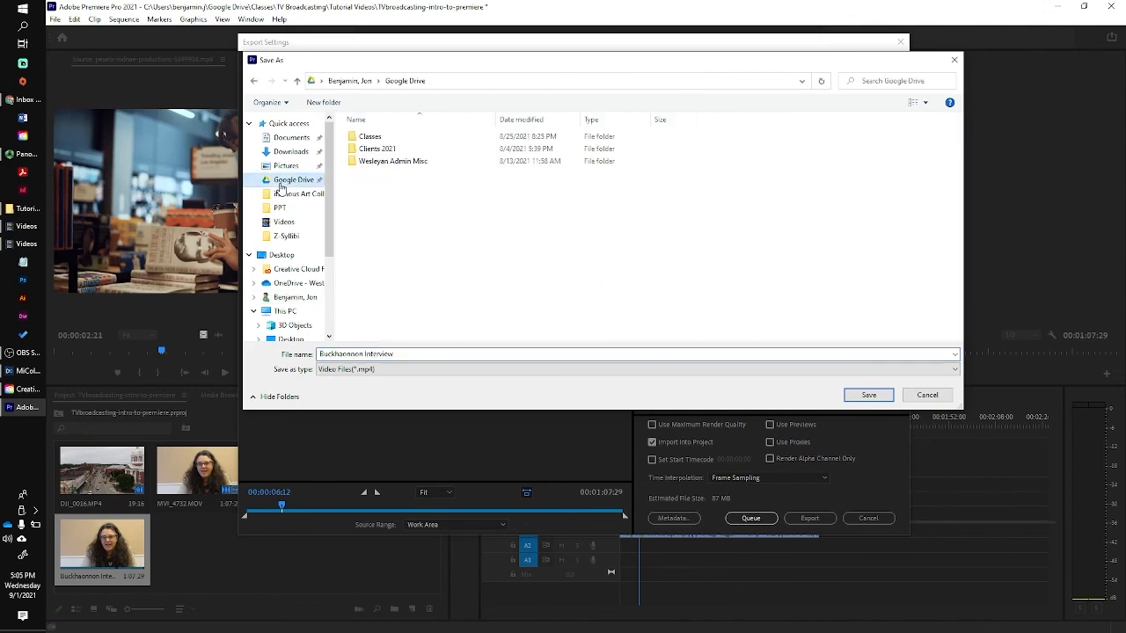
{"action": "double_click", "coordinate": [384, 138]}
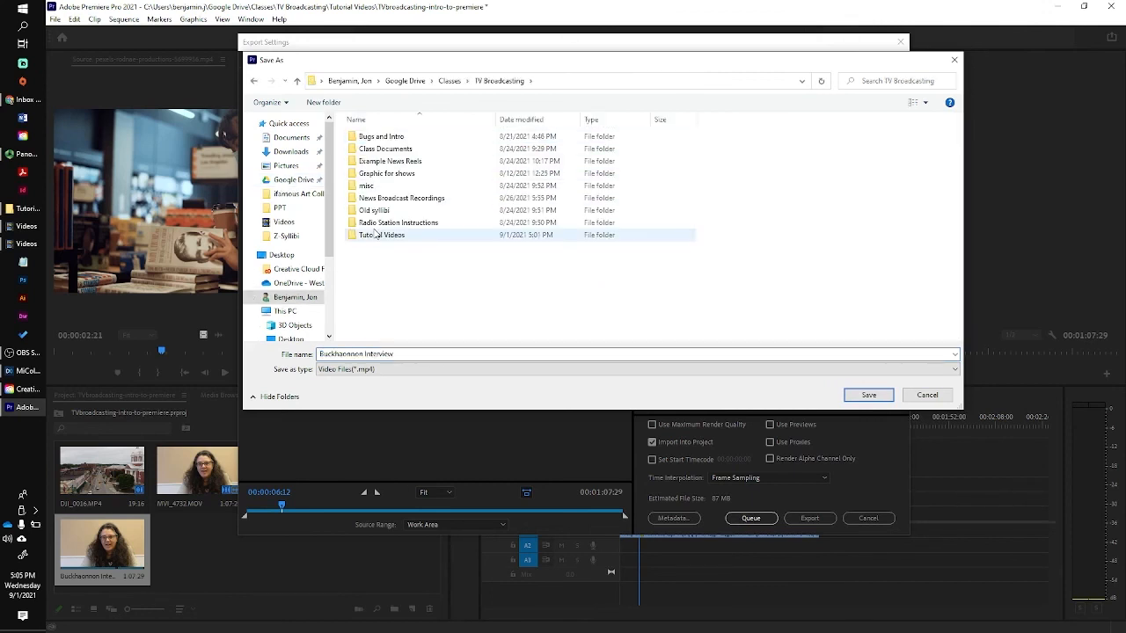
{"action": "double_click", "coordinate": [376, 234]}
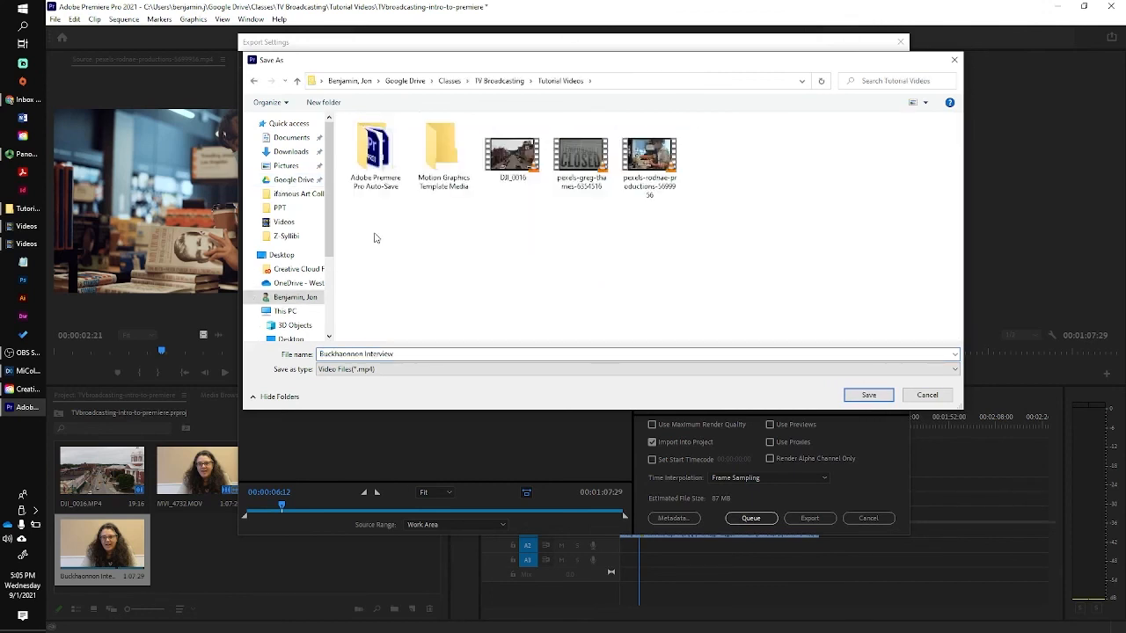
{"action": "left_click", "coordinate": [862, 394]}
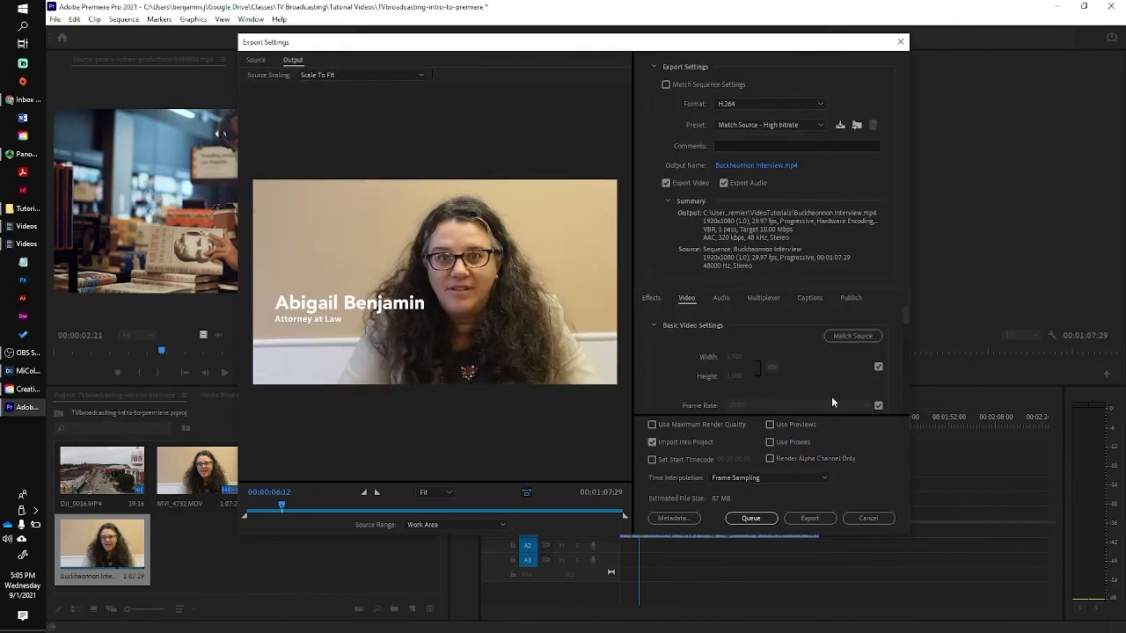
{"action": "left_click", "coordinate": [809, 518]}
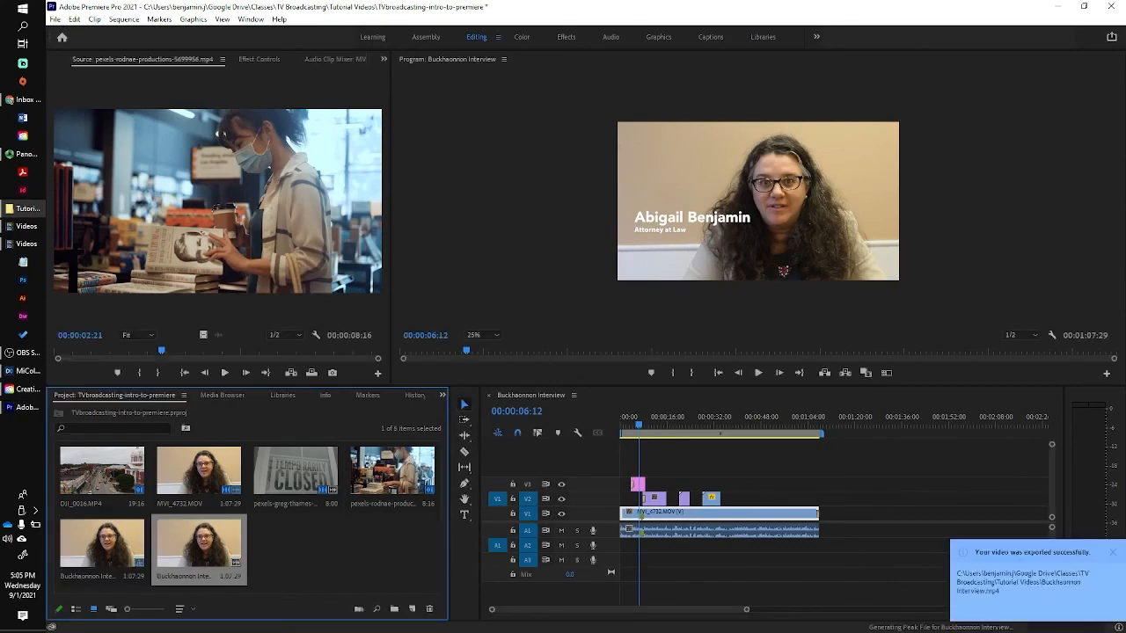
Confirm Buckhaonnon Interview.mp4 appears in the Tutorial Videos folder in File Explorer.
{"action": "left_click_drag", "start_coordinate": [1125, 264], "coordinate": [727, 114]}
{"action": "left_click", "coordinate": [665, 372]}
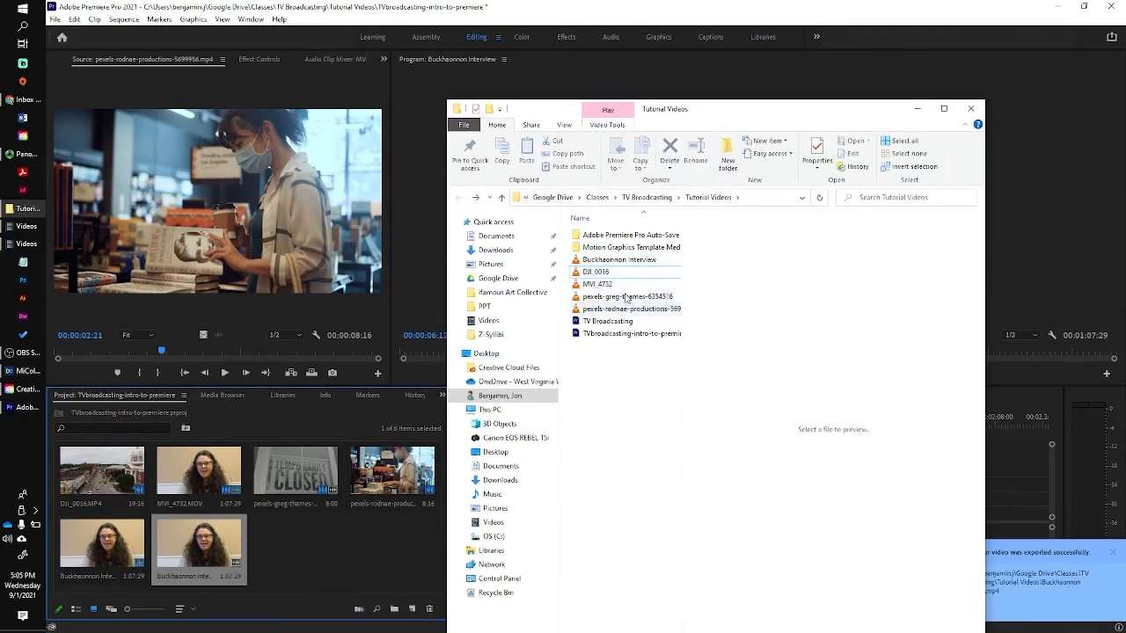
{"action": "left_click", "coordinate": [586, 260]}
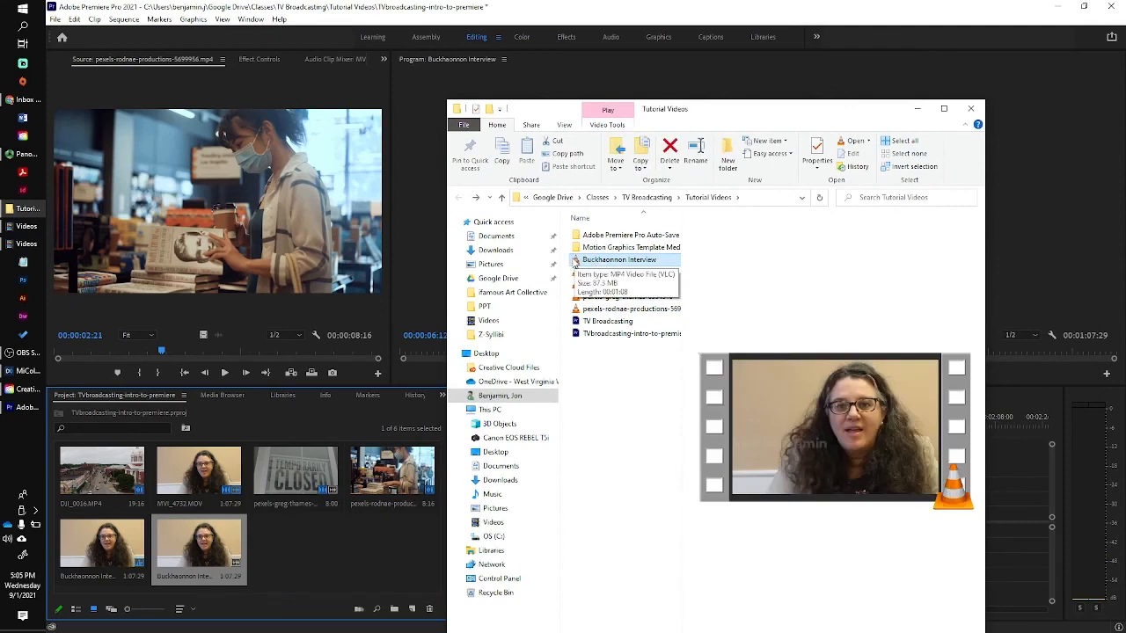